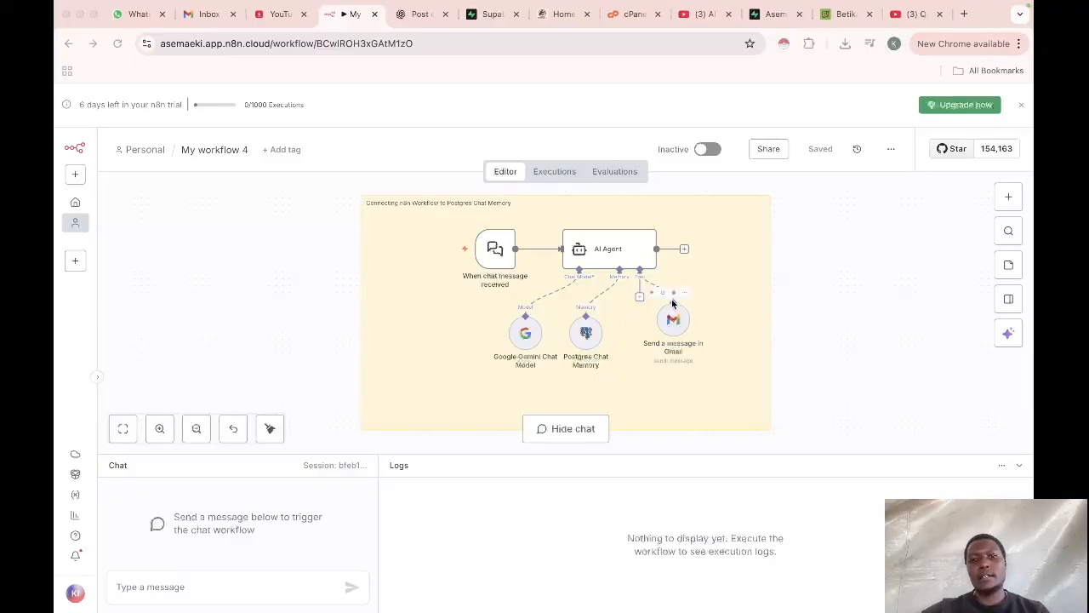
# Step: Remove the Gmail tool node and send a chat message introducing yourself by name
pyautogui.click(674, 292)
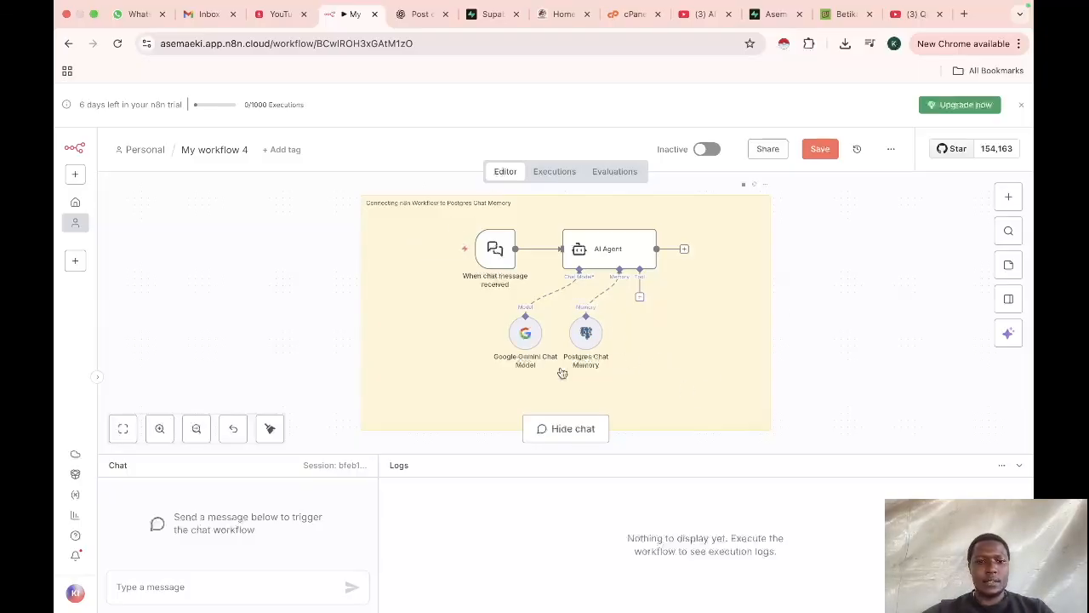
pyautogui.click(230, 584)
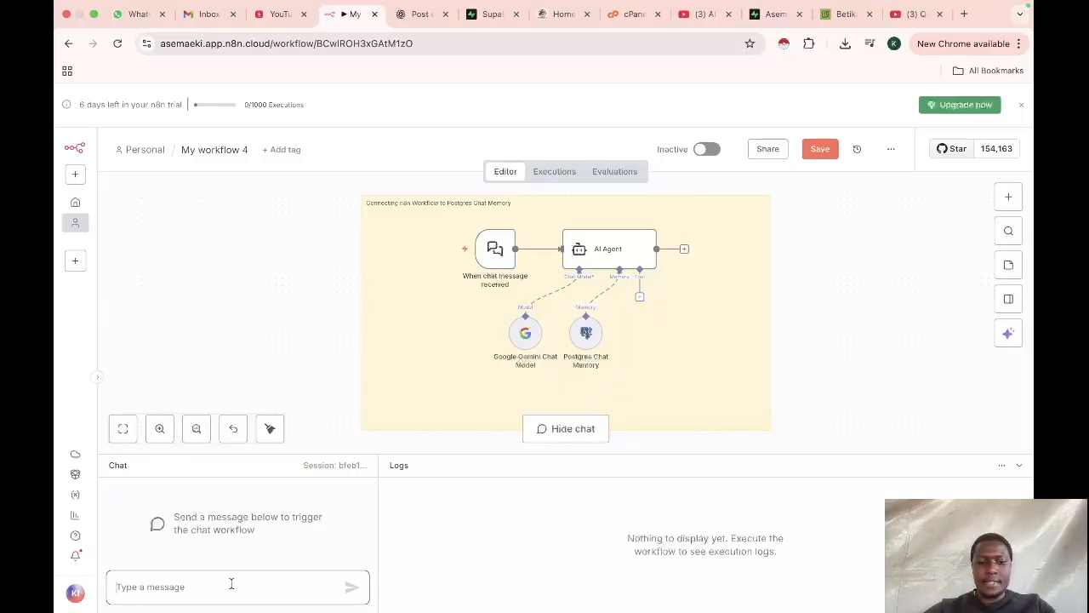
pyautogui.write('wha')
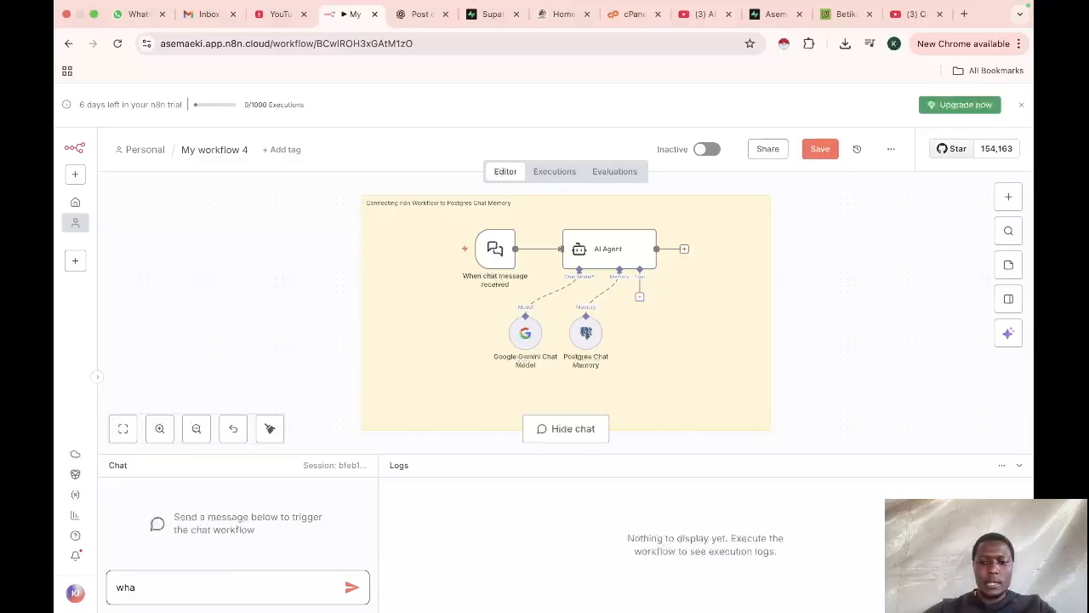
pyautogui.press('BackSpace')
pyautogui.press('BackSpace')
pyautogui.write('M')
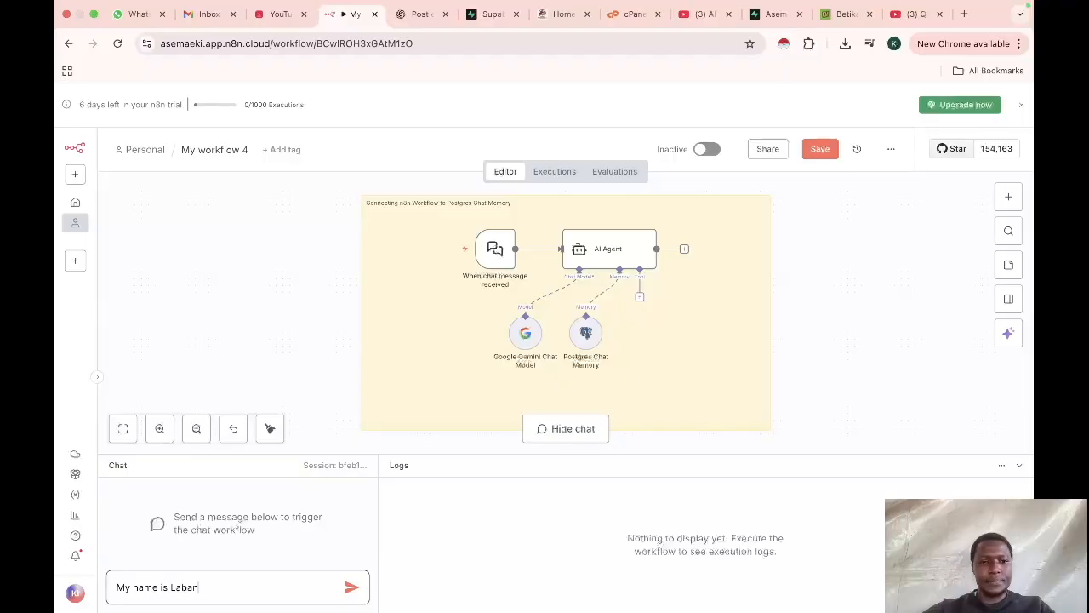
pyautogui.write('y name is Laban')
pyautogui.click(351, 587)
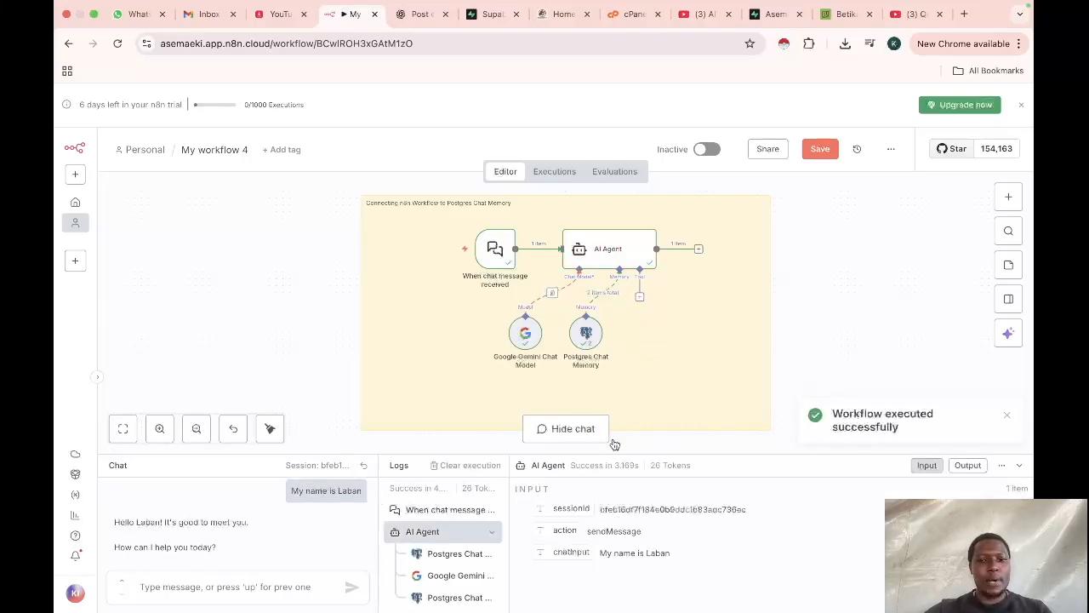
# Step: Ask the agent in chat what your name is
pyautogui.click(247, 595)
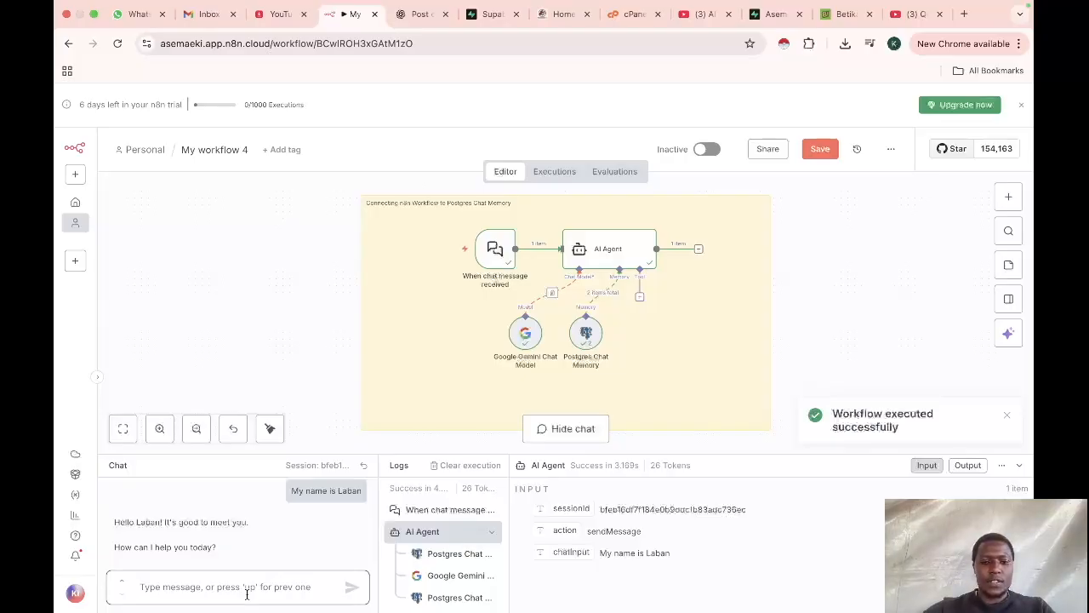
pyautogui.write('What is my name?')
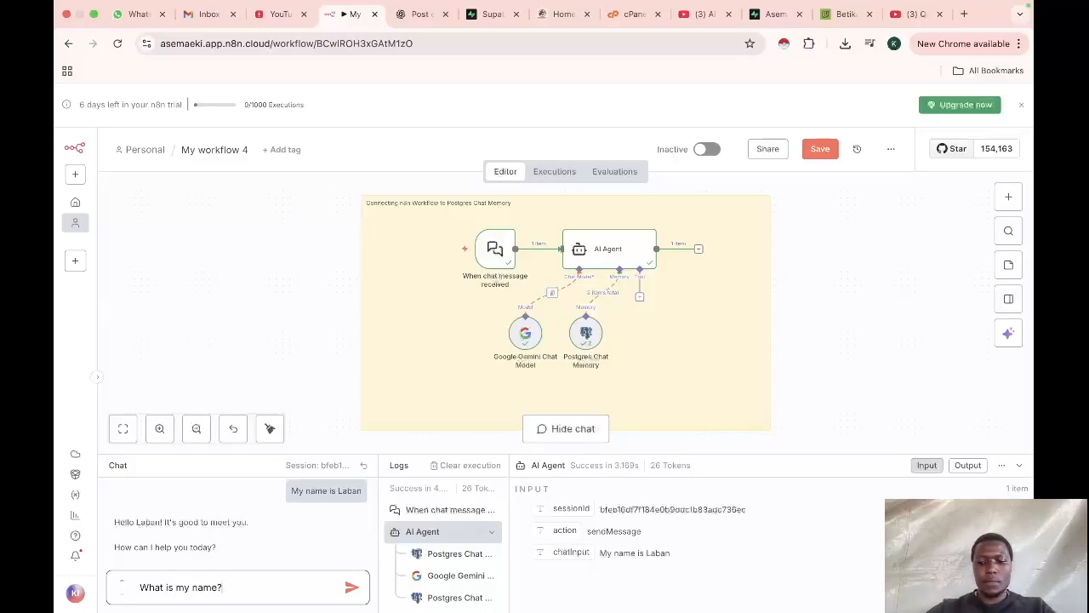
pyautogui.press('Return')
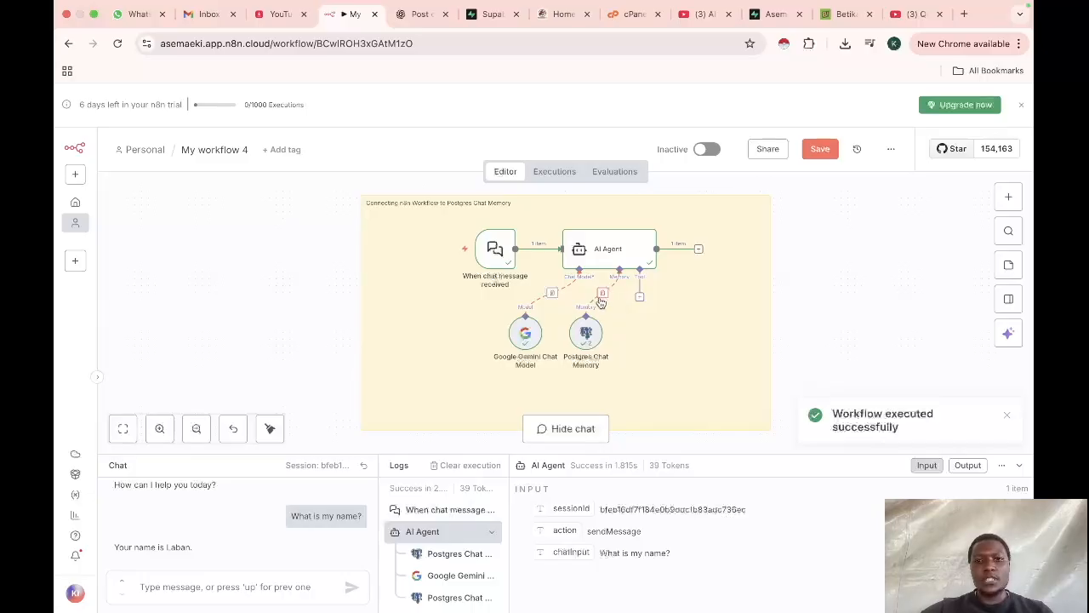
# Step: Disconnect the memory node, then reload the page, discarding the unsaved changes
pyautogui.click(604, 299)
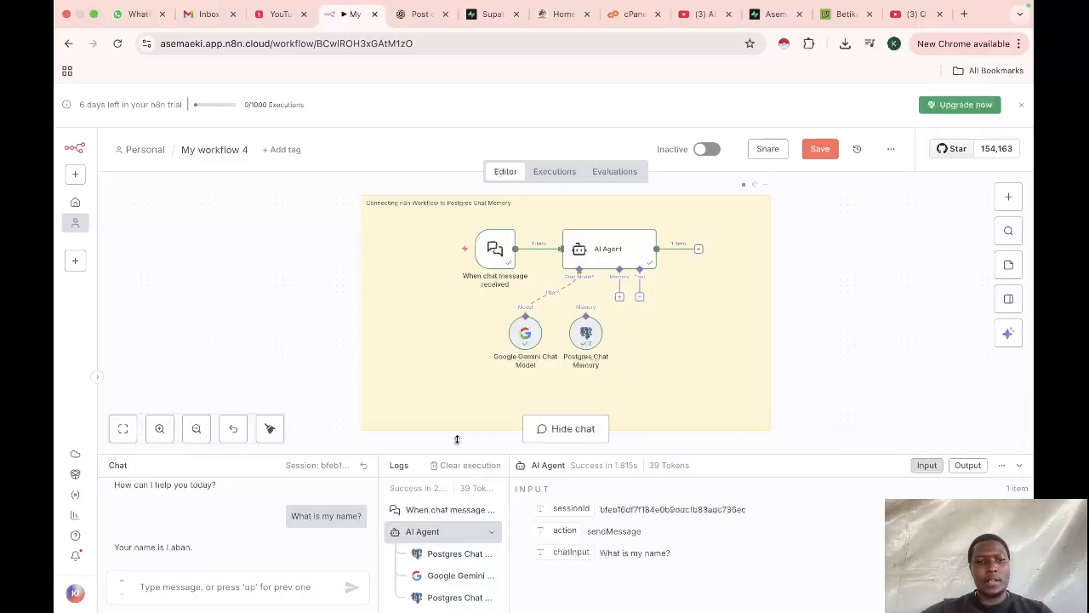
pyautogui.click(198, 590)
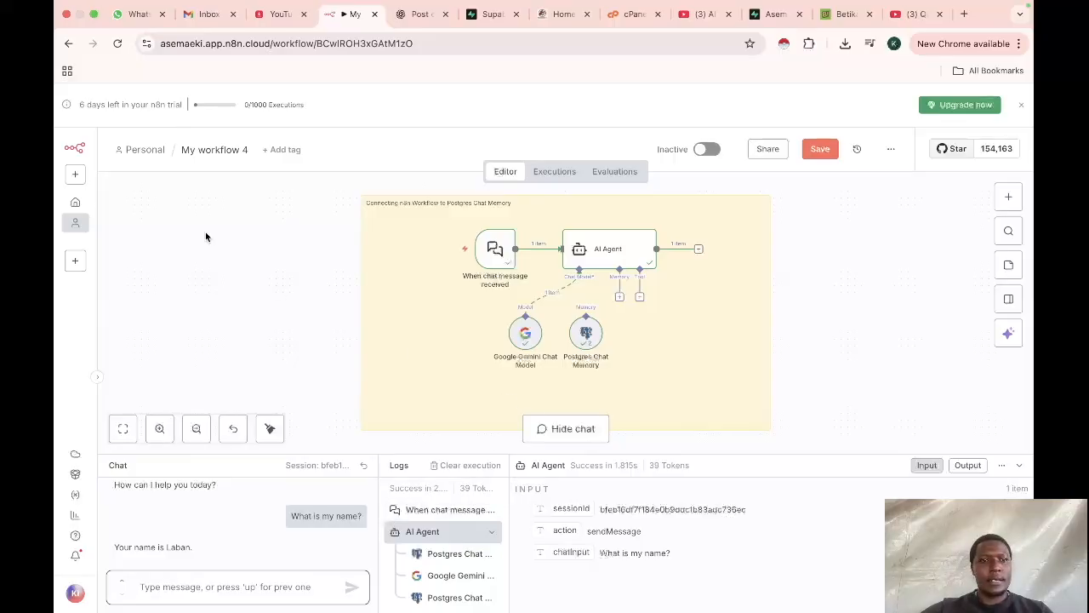
pyautogui.click(118, 43)
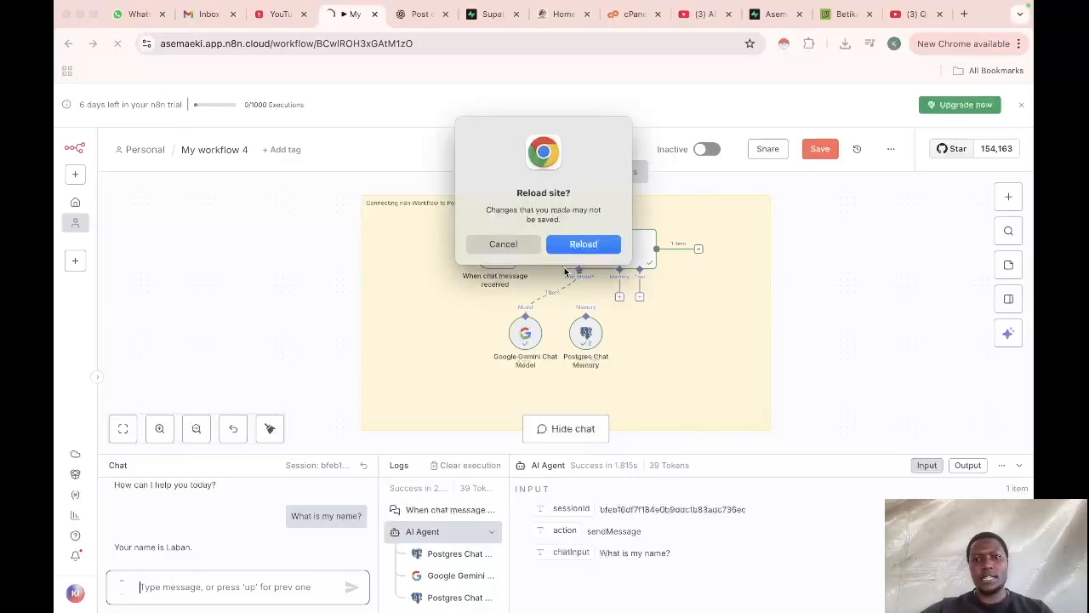
pyautogui.click(584, 244)
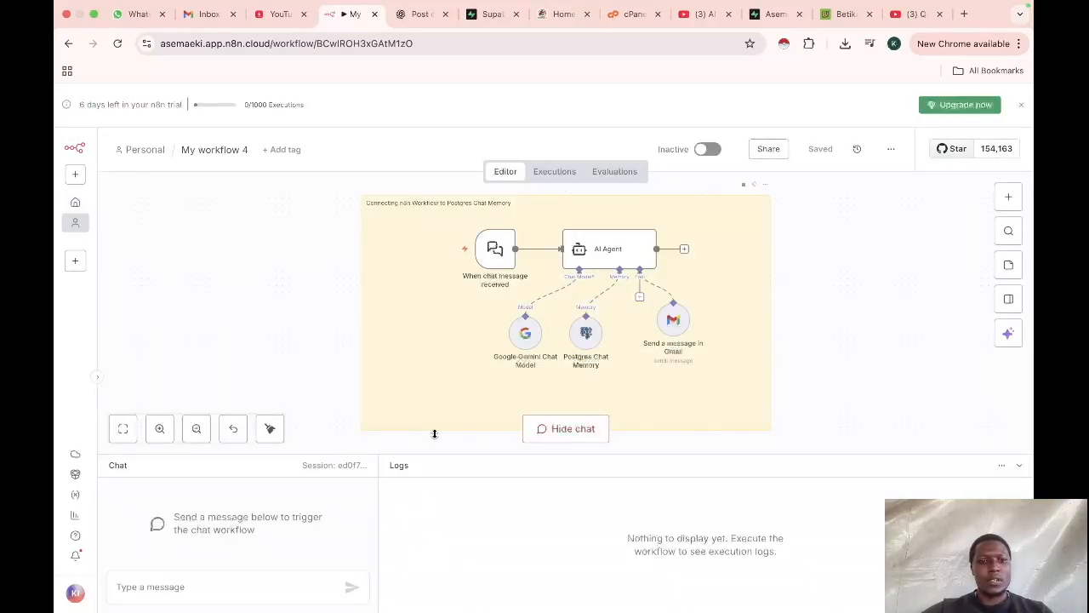
# Step: Delete the Postgres Chat Memory node and send the name introduction message in chat again
pyautogui.click(590, 311)
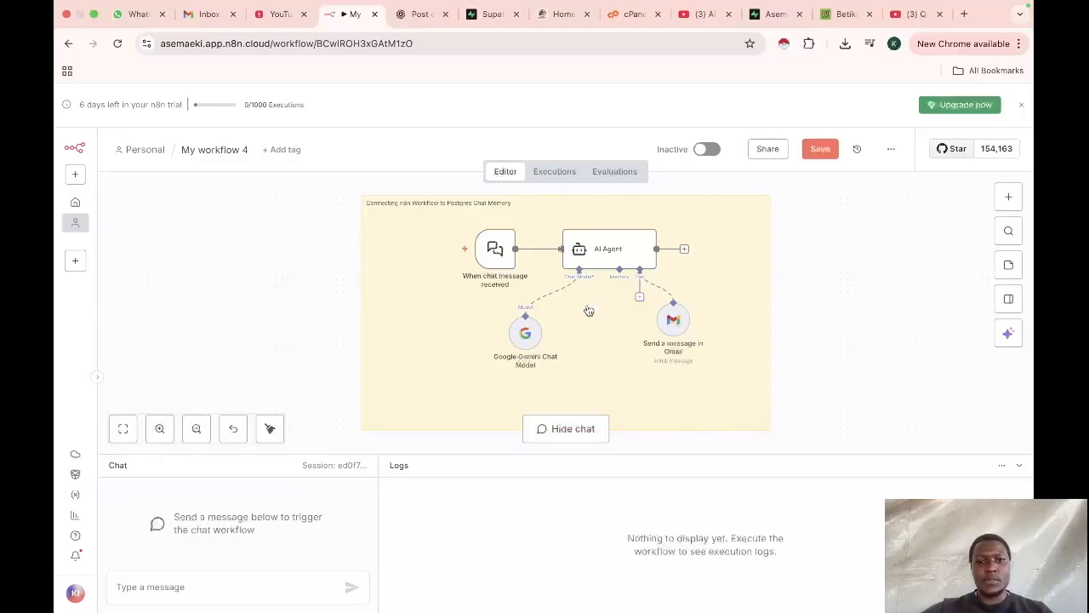
pyautogui.click(215, 583)
pyautogui.write('My name is Laban')
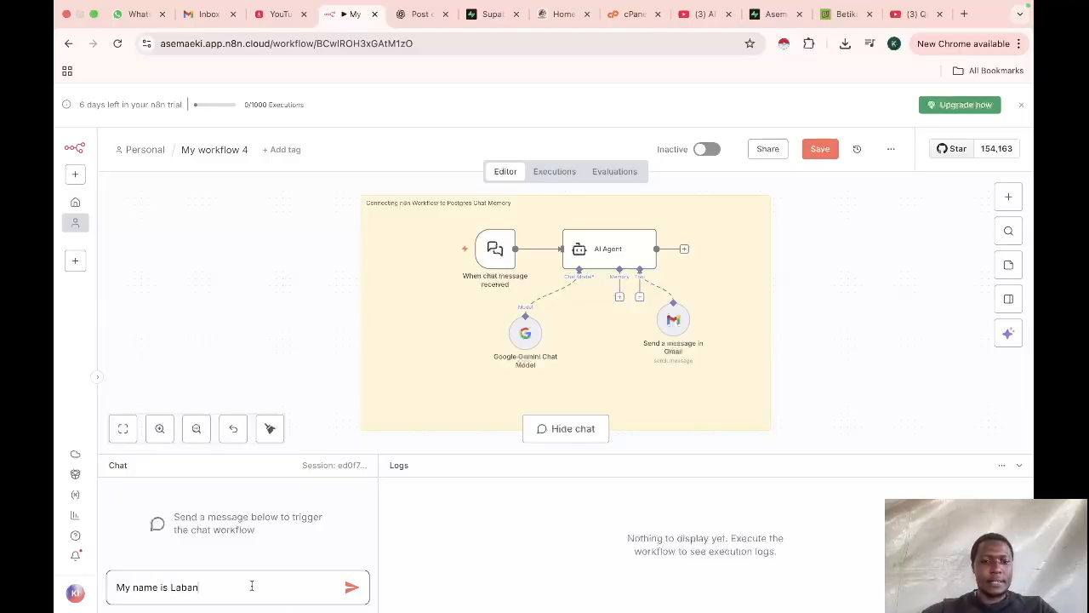
pyautogui.click(346, 593)
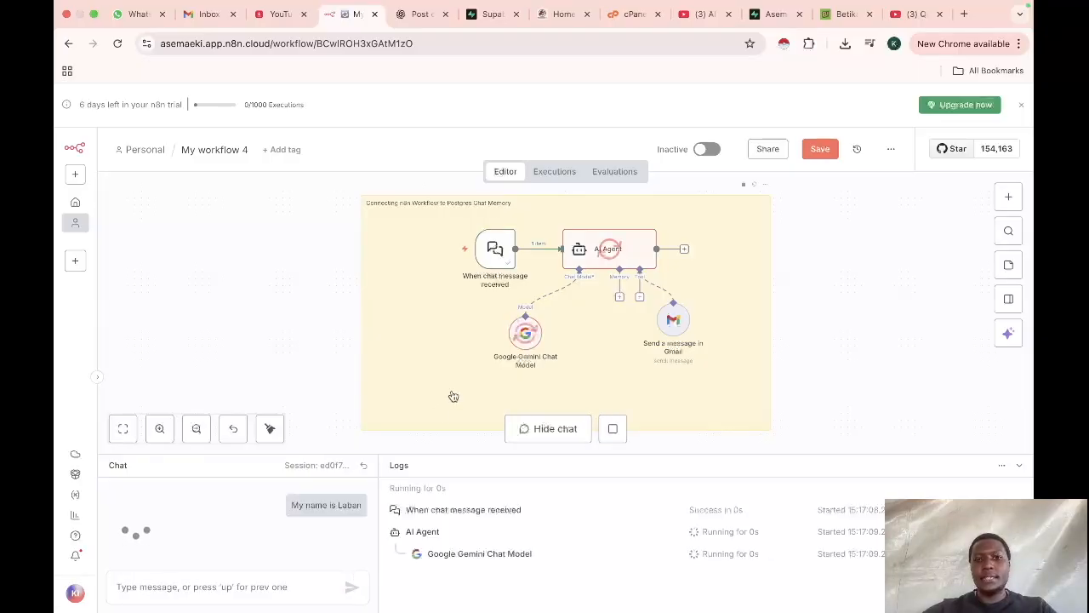
# Step: Ask the agent in chat what is my name?
pyautogui.click(221, 589)
pyautogui.write('what is my name?')
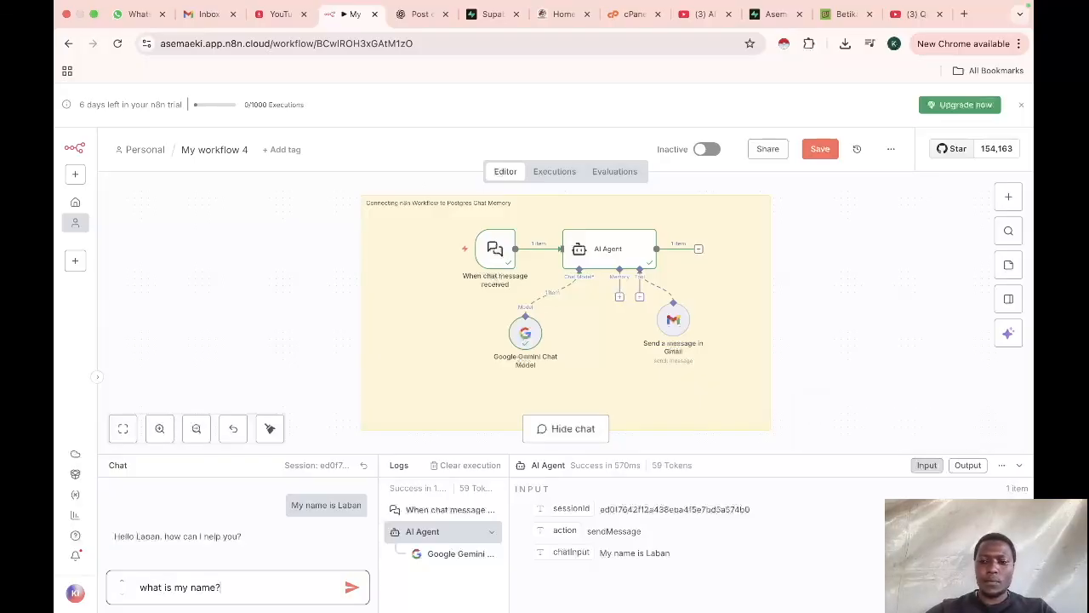
pyautogui.press('Return')
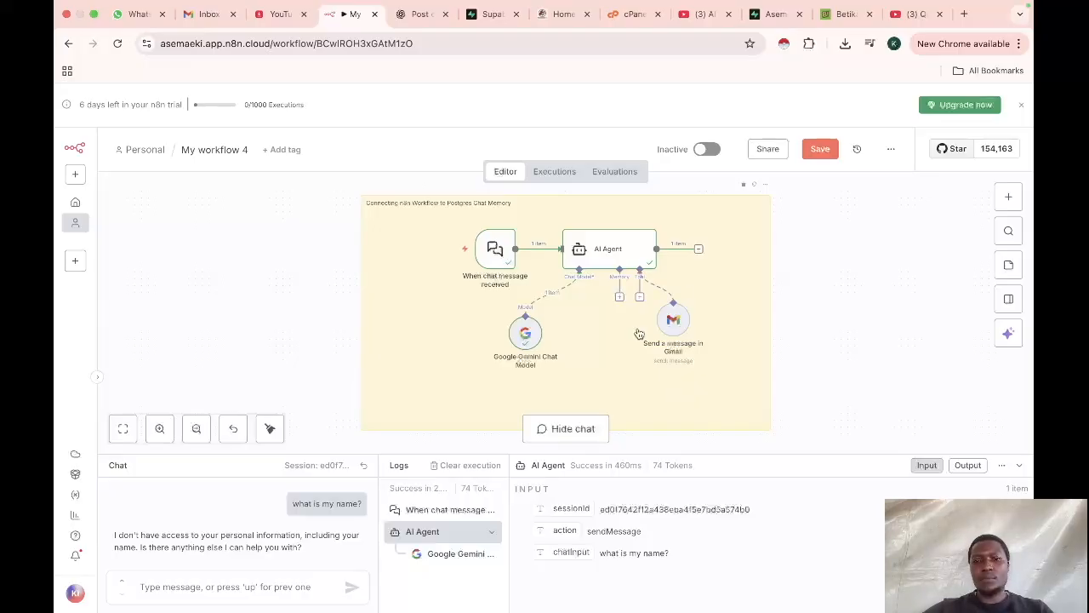
pyautogui.click(620, 298)
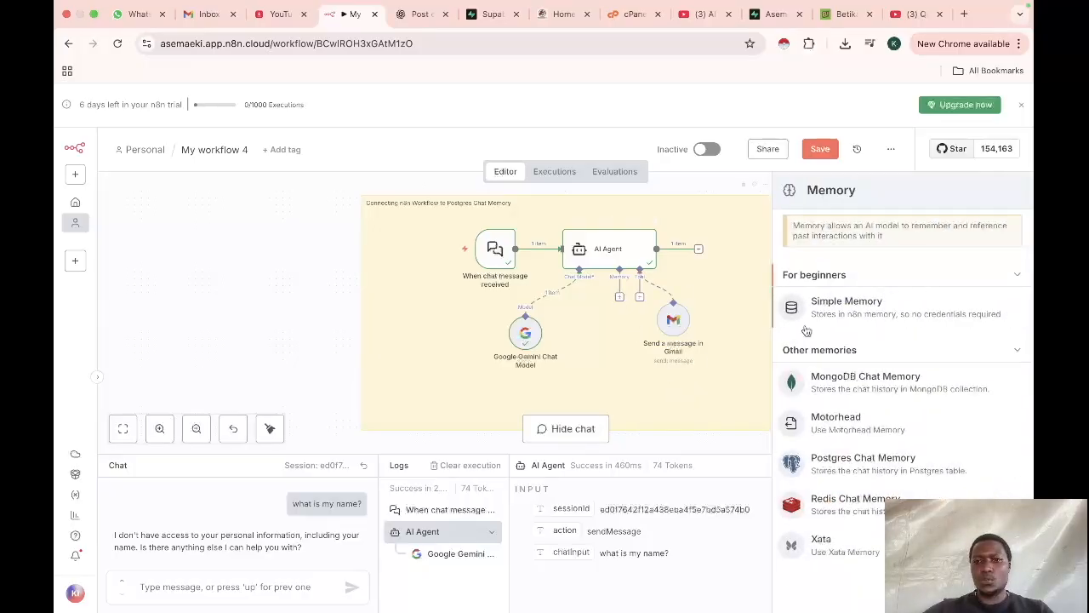
pyautogui.click(838, 308)
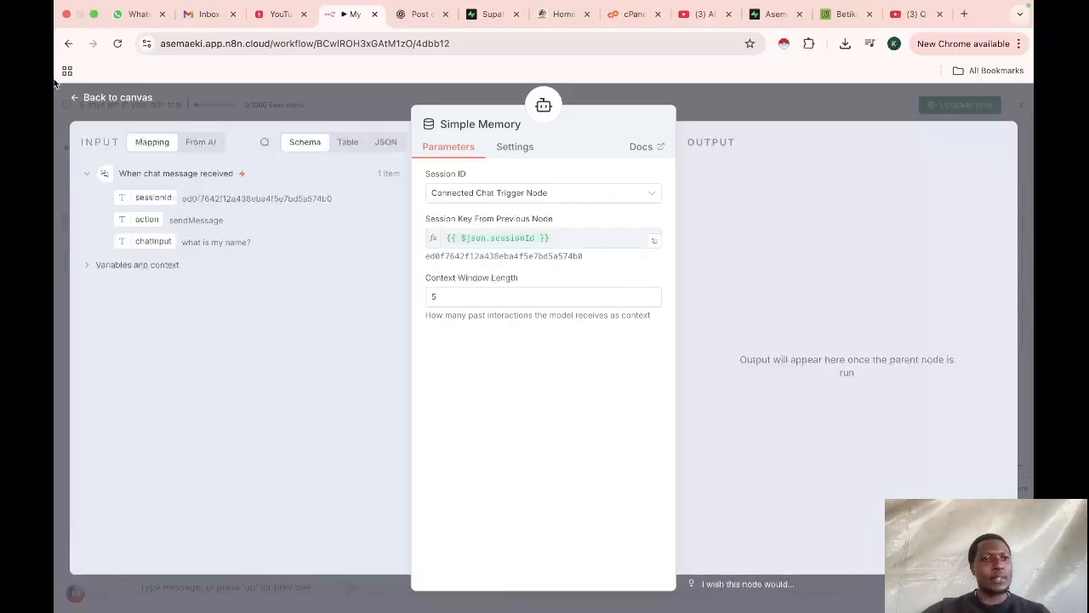
pyautogui.click(77, 101)
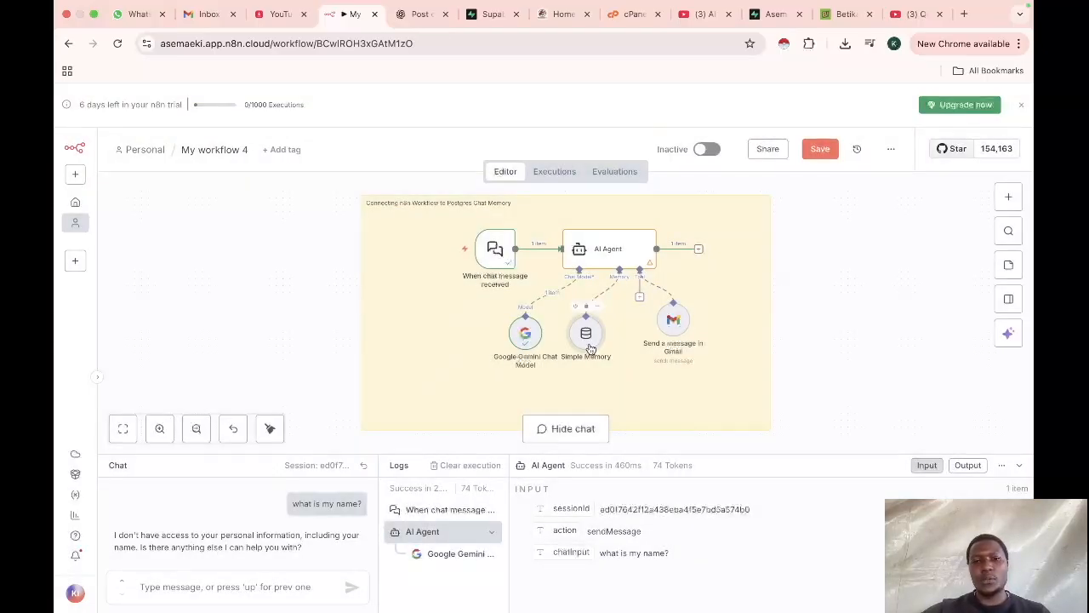
pyautogui.click(585, 307)
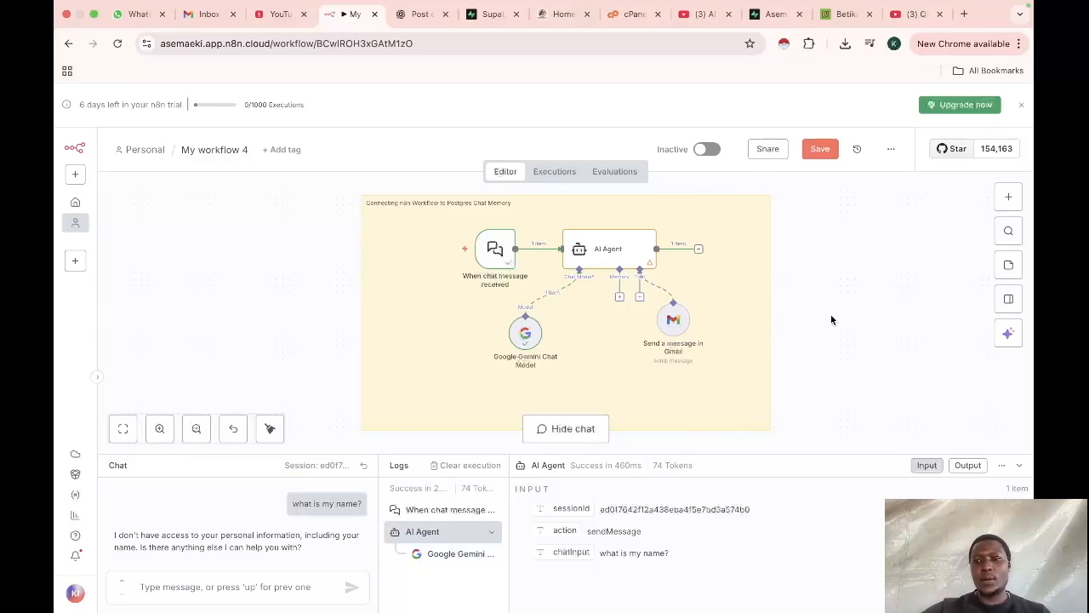
# Step: Attach a Postgres Chat Memory node to the agent's memory and start creating a new credential for it
pyautogui.click(619, 298)
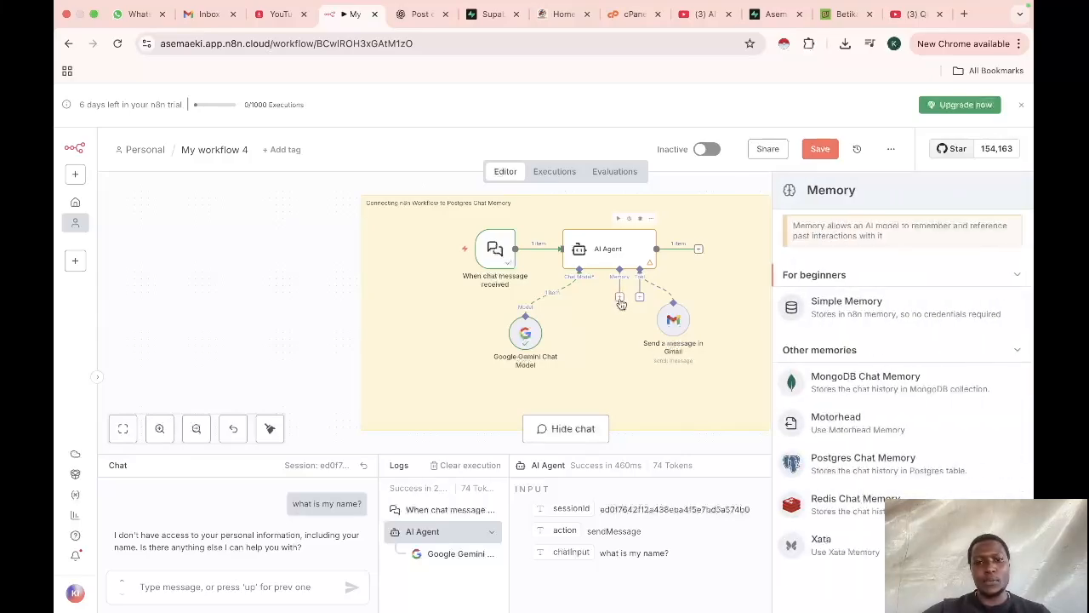
pyautogui.click(863, 460)
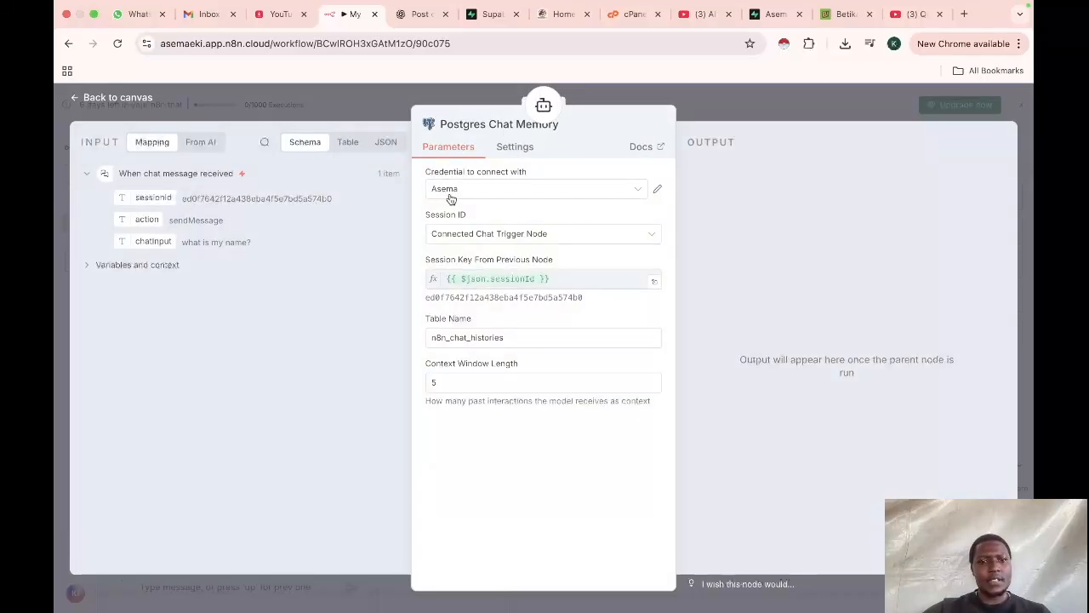
pyautogui.click(519, 191)
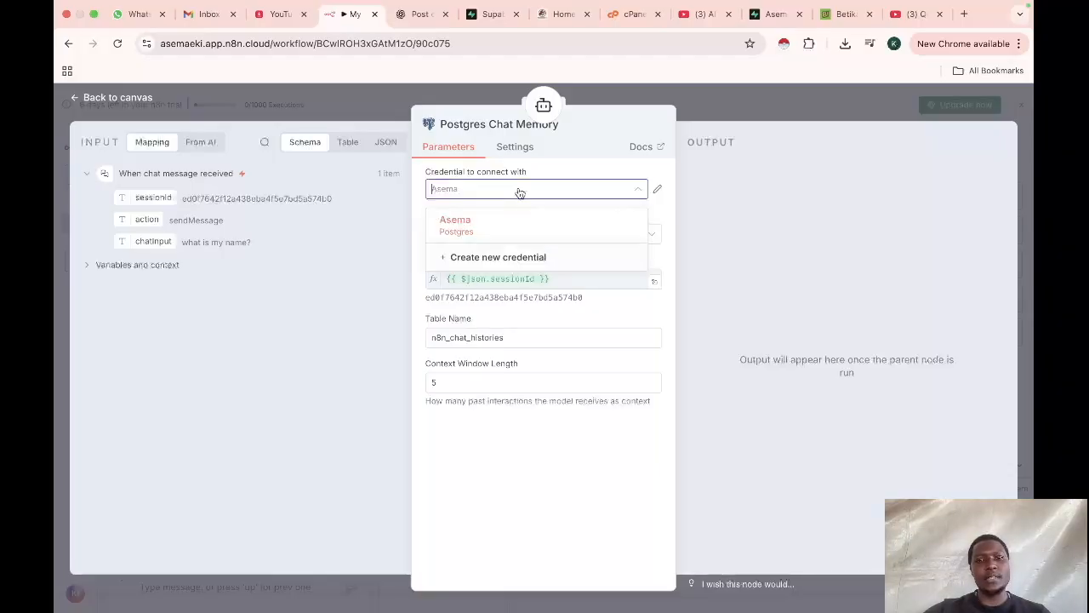
pyautogui.click(515, 257)
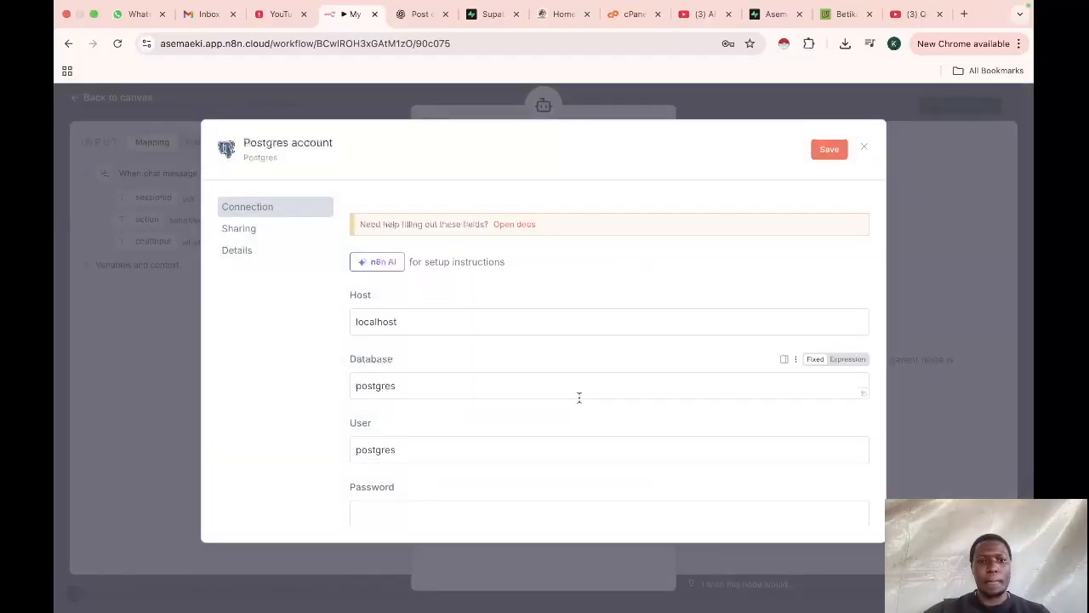
# Step: Review the connection fields of the new Postgres credential form
pyautogui.scroll(-2, 579, 397)
pyautogui.scroll(2, 578, 398)
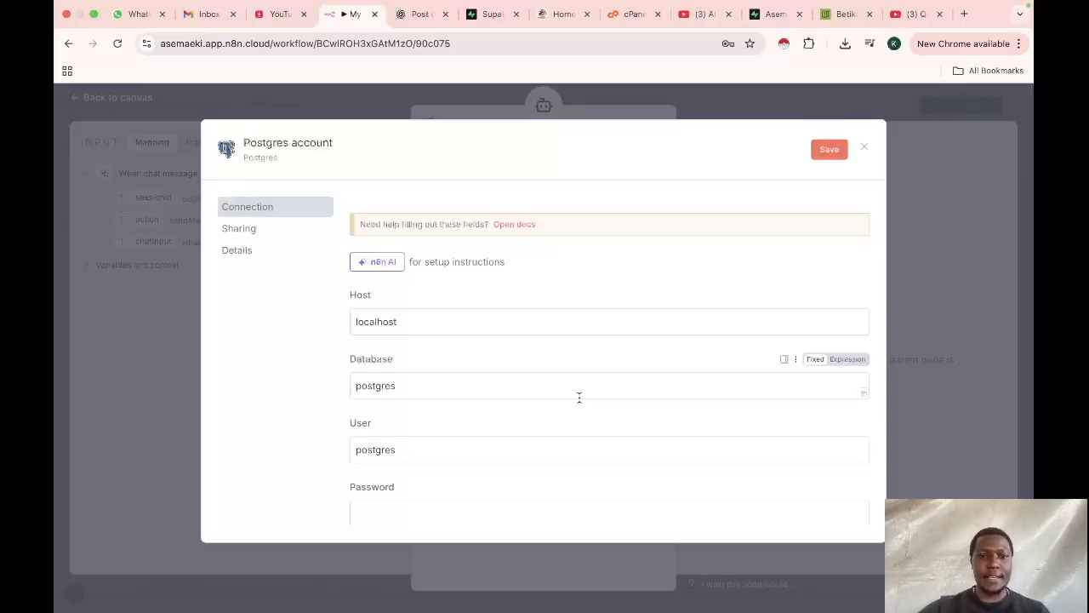
pyautogui.scroll(-1, 579, 397)
pyautogui.scroll(-1, 445, 338)
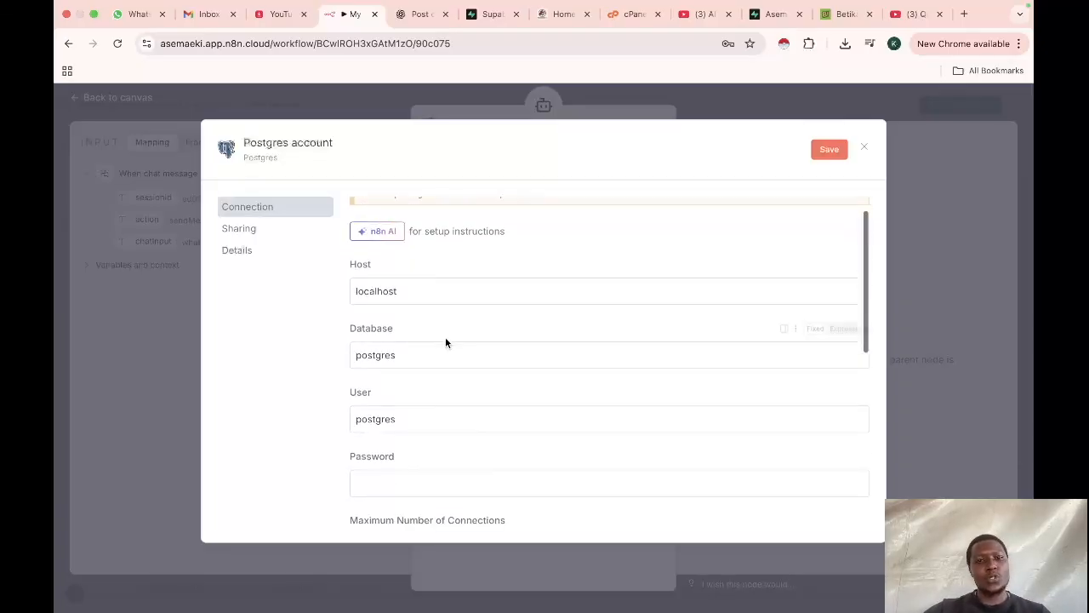
pyautogui.scroll(-2, 438, 363)
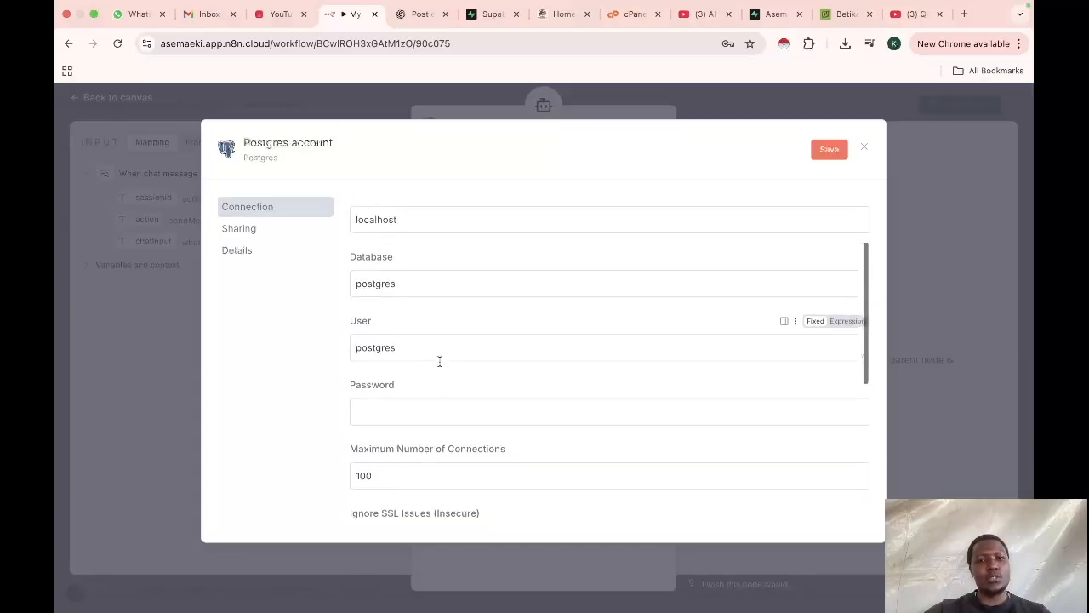
pyautogui.scroll(-1, 439, 362)
pyautogui.scroll(-1, 446, 380)
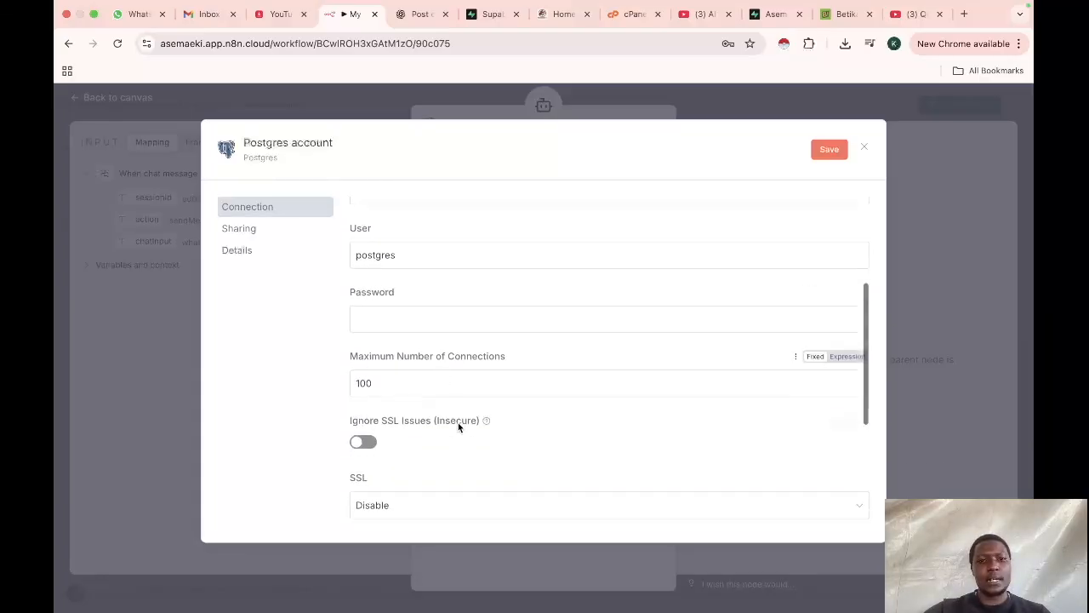
pyautogui.scroll(-3, 458, 423)
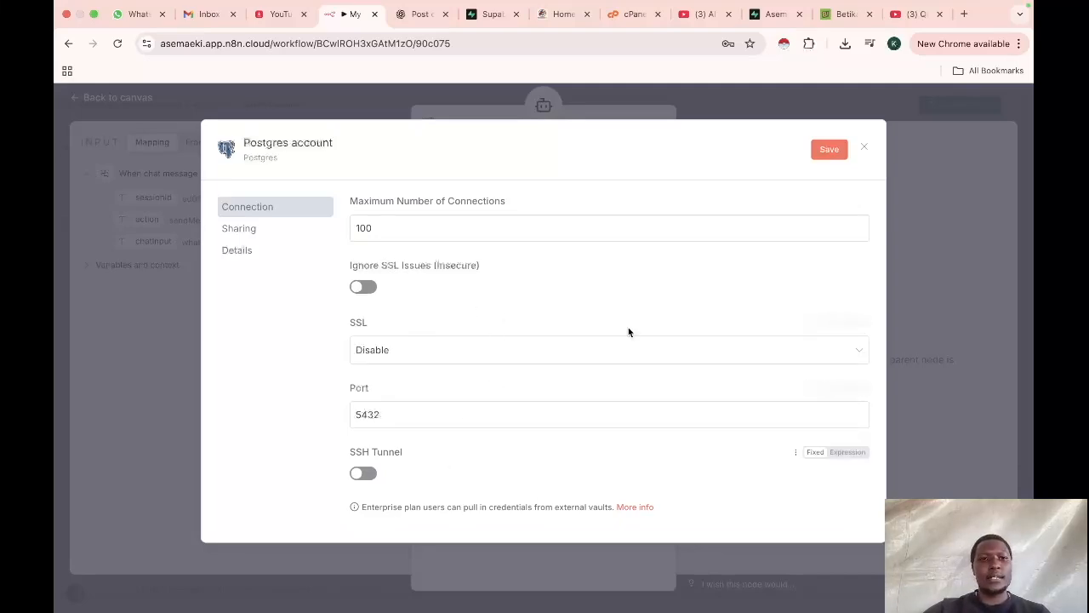
pyautogui.scroll(3, 374, 326)
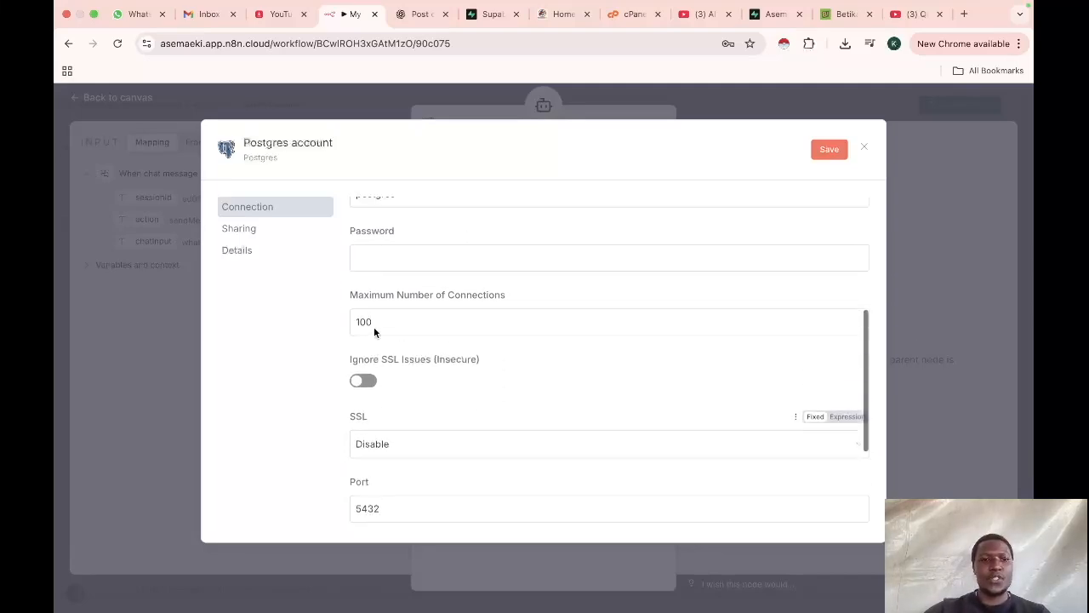
# Step: Rename the Postgres credential to Asema Test
pyautogui.click(306, 143)
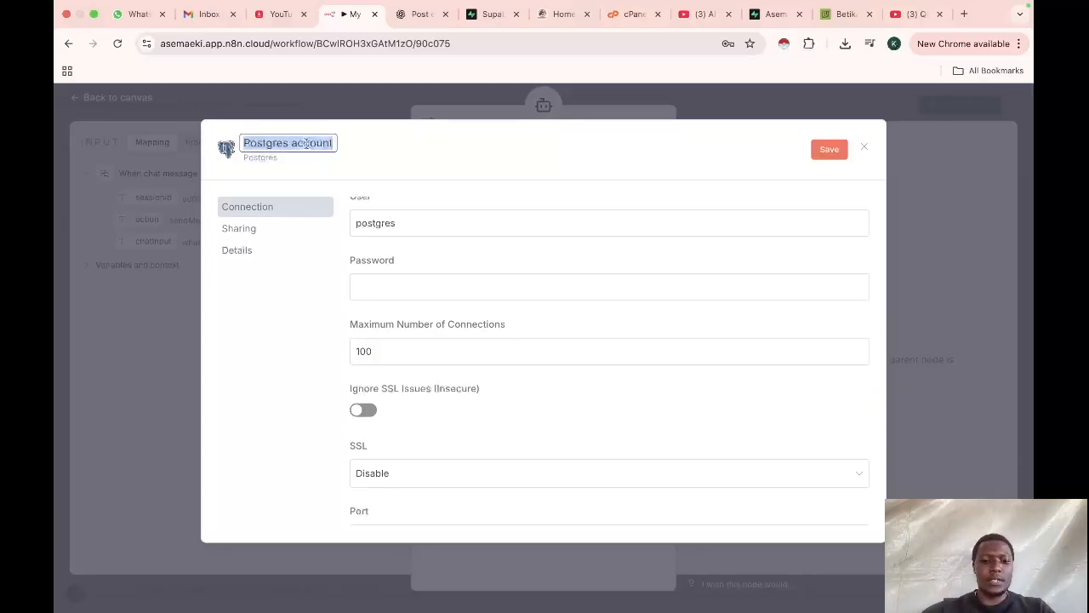
pyautogui.write('Asema Test')
pyautogui.press('Return')
pyautogui.scroll(2, 619, 296)
pyautogui.scroll(2, 620, 295)
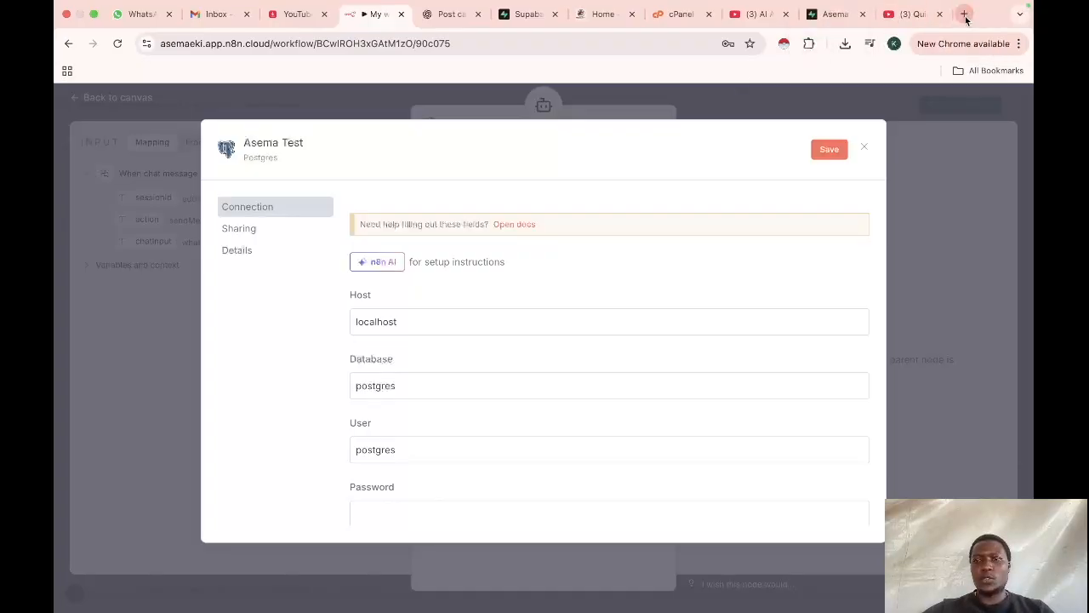
# Step: Open Supabase in a new browser tab
pyautogui.click(964, 15)
pyautogui.write('su')
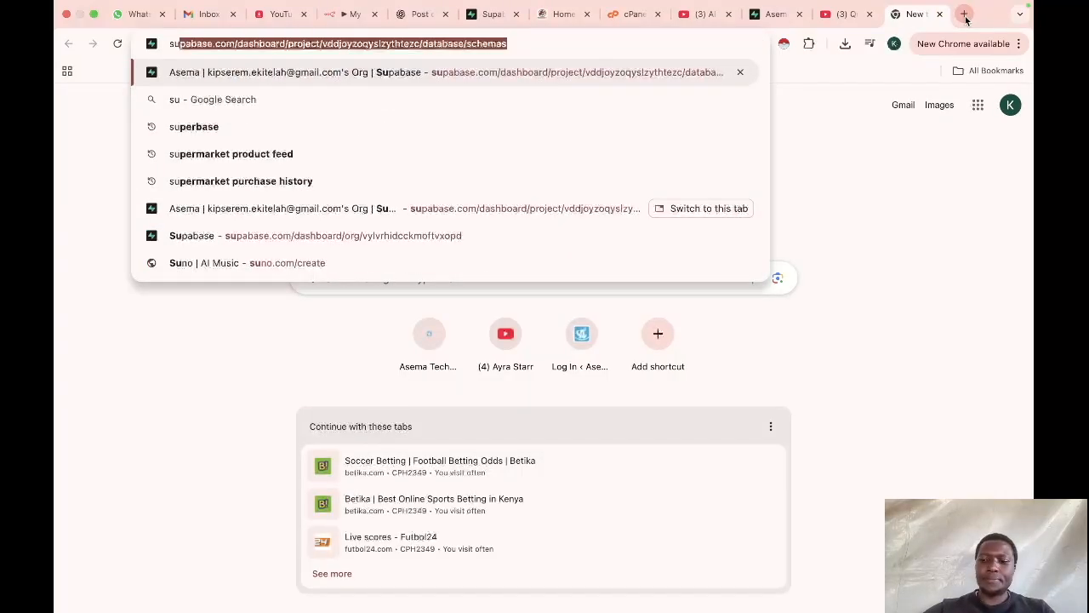
pyautogui.click(191, 128)
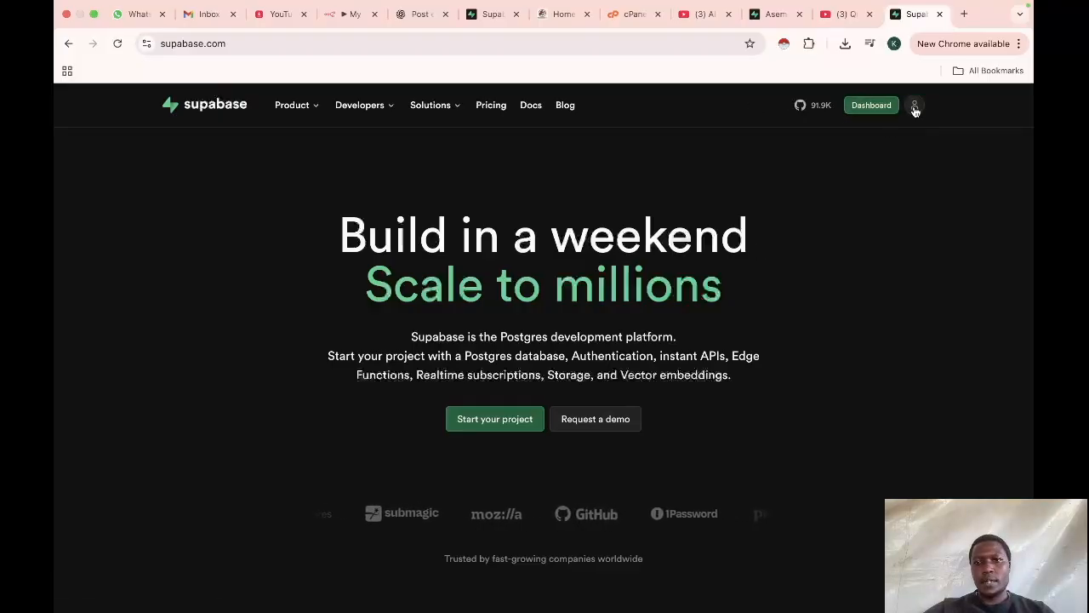
# Step: Sign in to the Supabase dashboard with the saved account
pyautogui.click(915, 106)
pyautogui.click(821, 297)
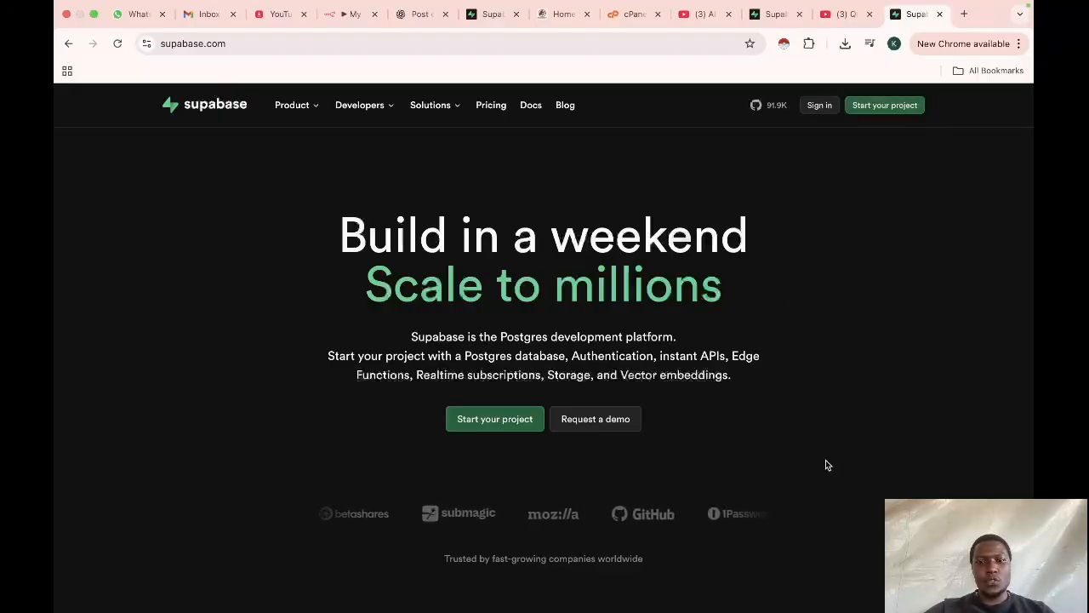
pyautogui.scroll(-2, 814, 292)
pyautogui.scroll(2, 815, 292)
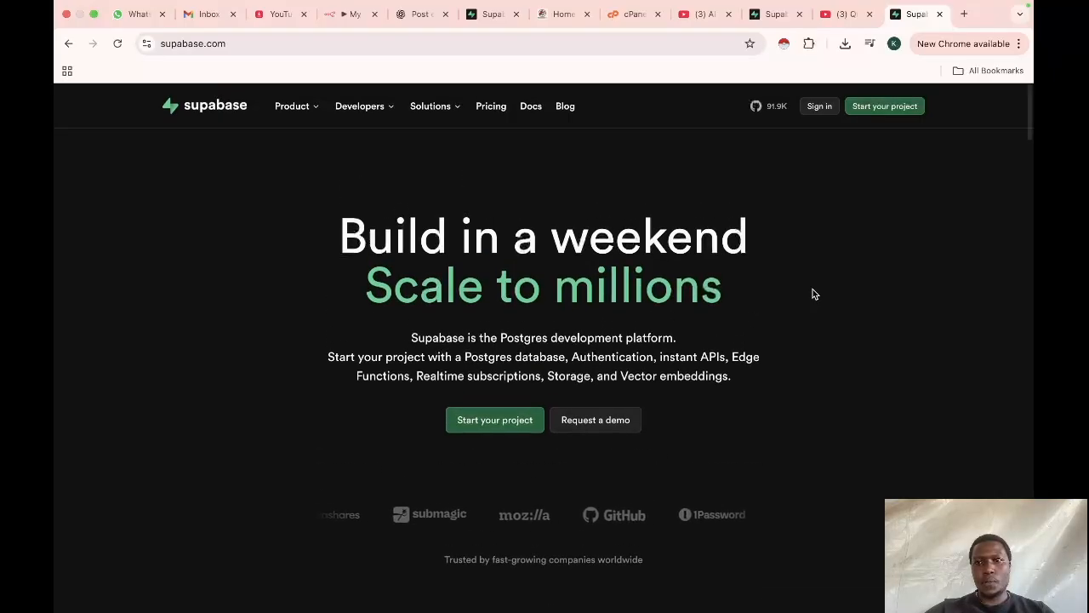
pyautogui.click(882, 105)
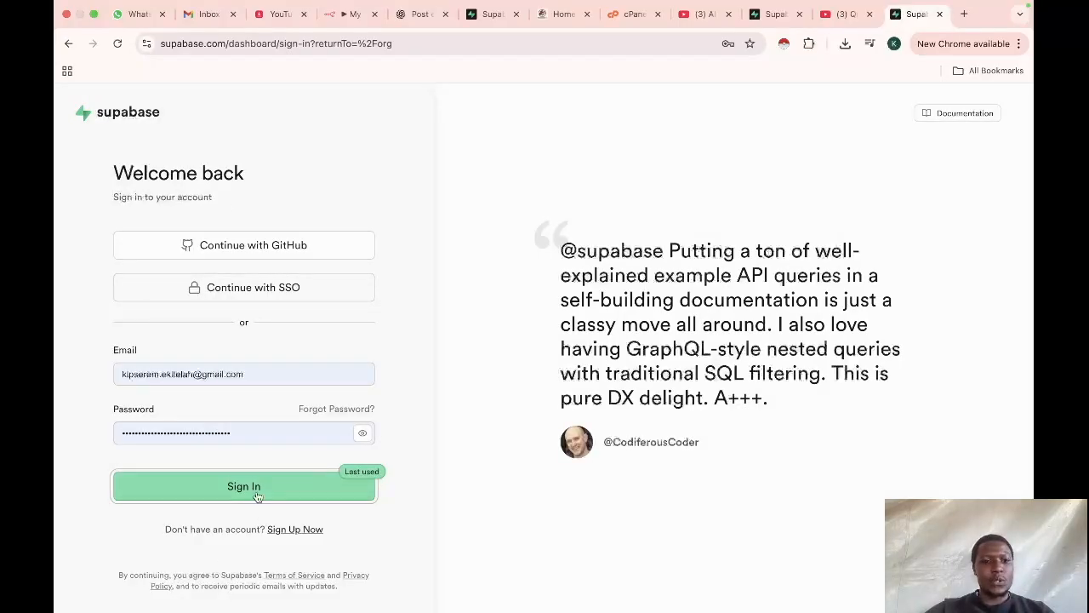
pyautogui.click(301, 503)
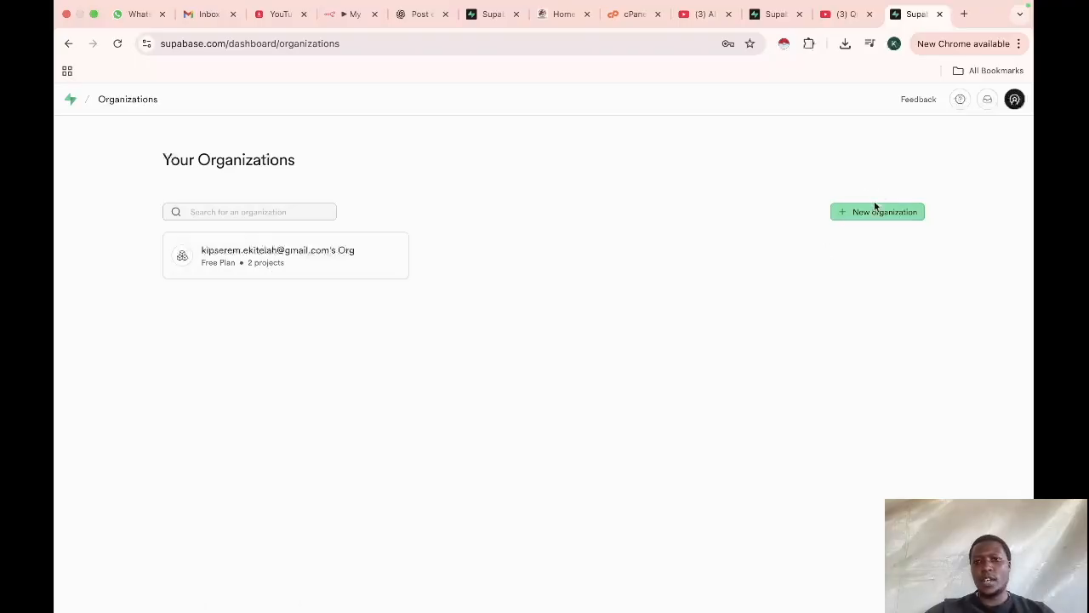
pyautogui.click(871, 220)
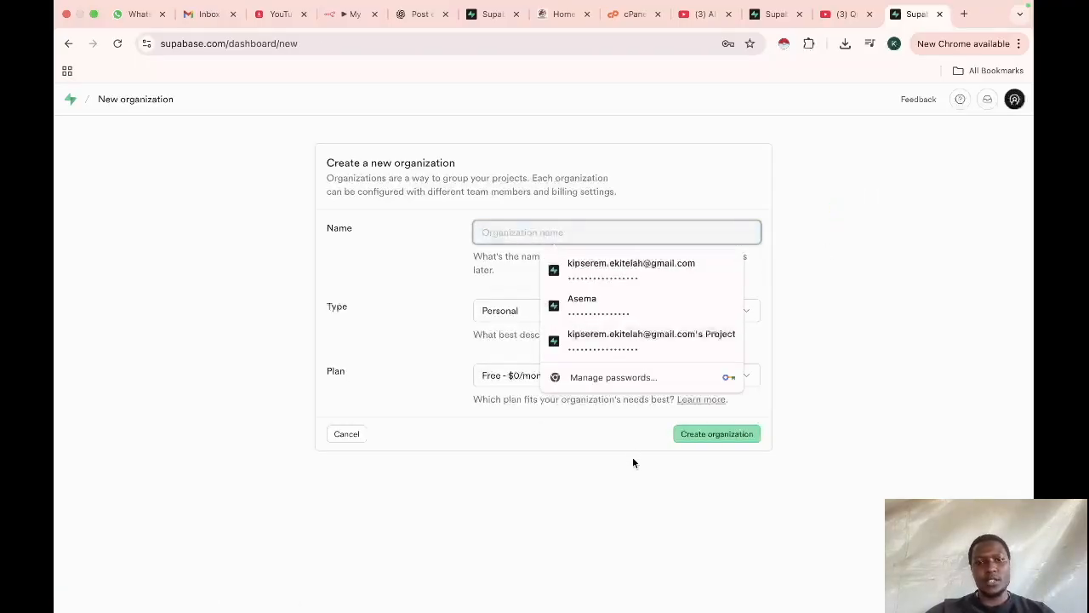
pyautogui.click(824, 304)
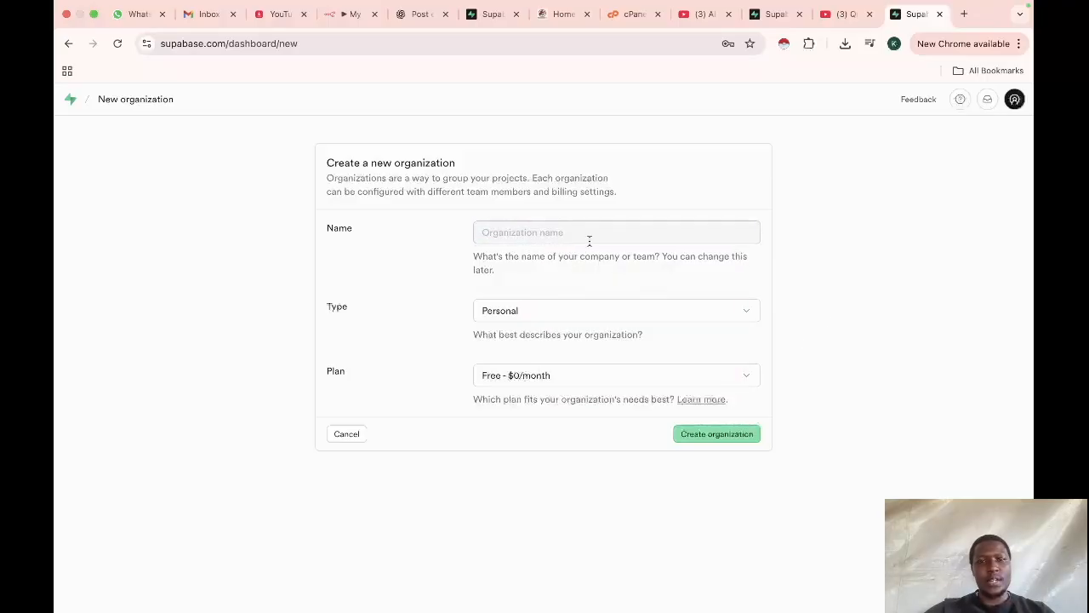
pyautogui.click(589, 241)
pyautogui.click(459, 315)
pyautogui.click(544, 316)
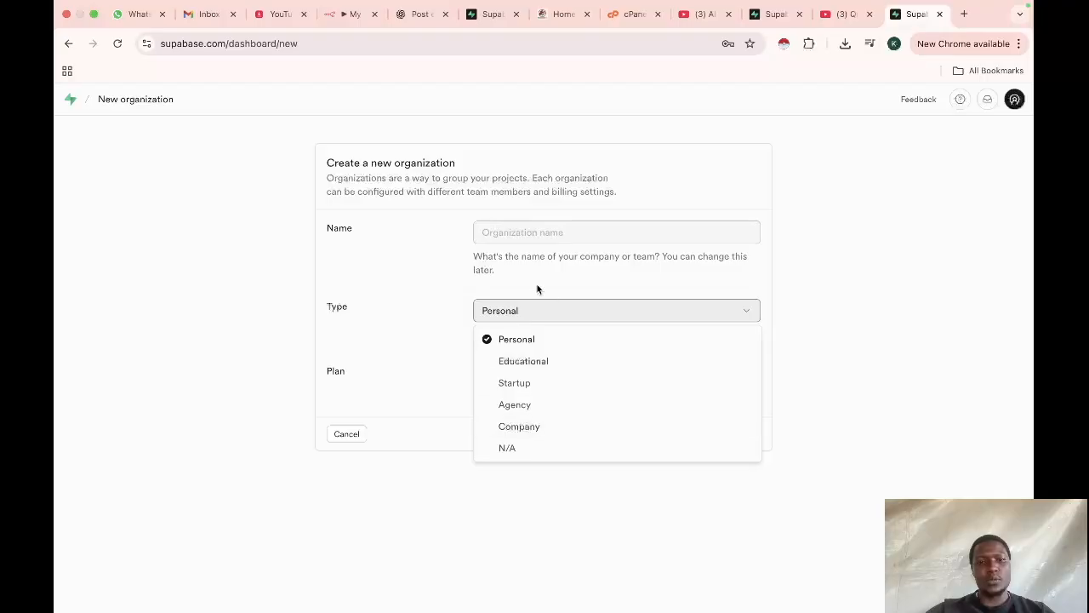
pyautogui.click(413, 308)
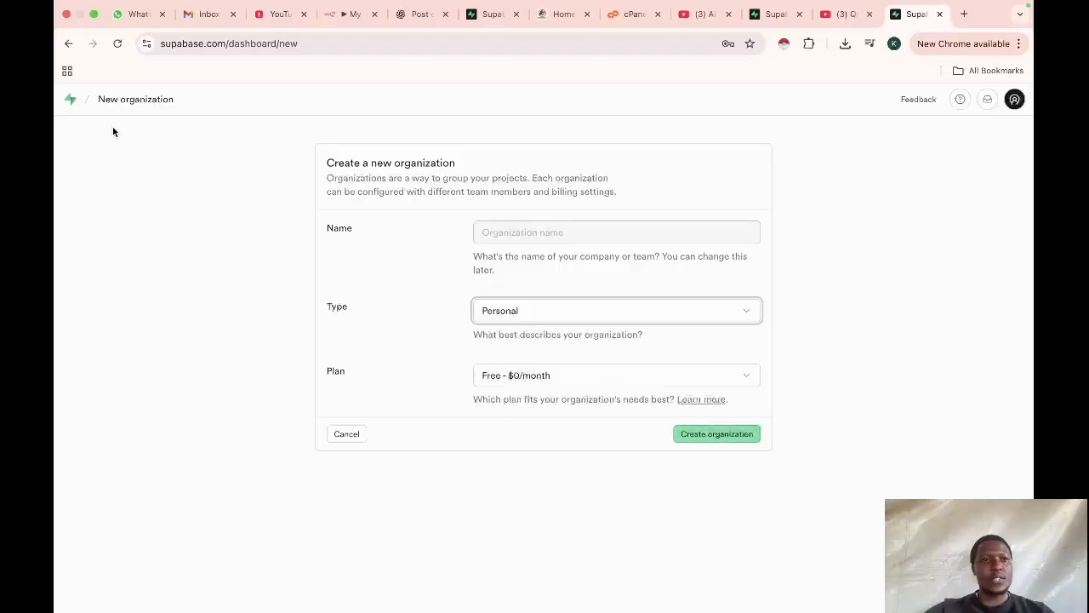
pyautogui.click(69, 47)
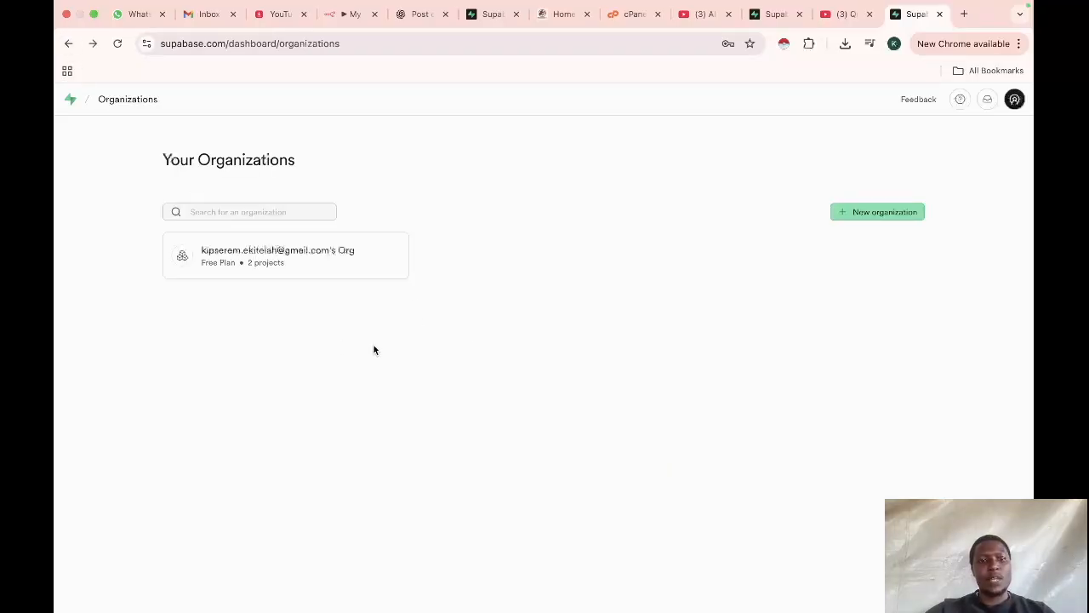
# Step: Open the organization and try twice to create a new project
pyautogui.click(226, 266)
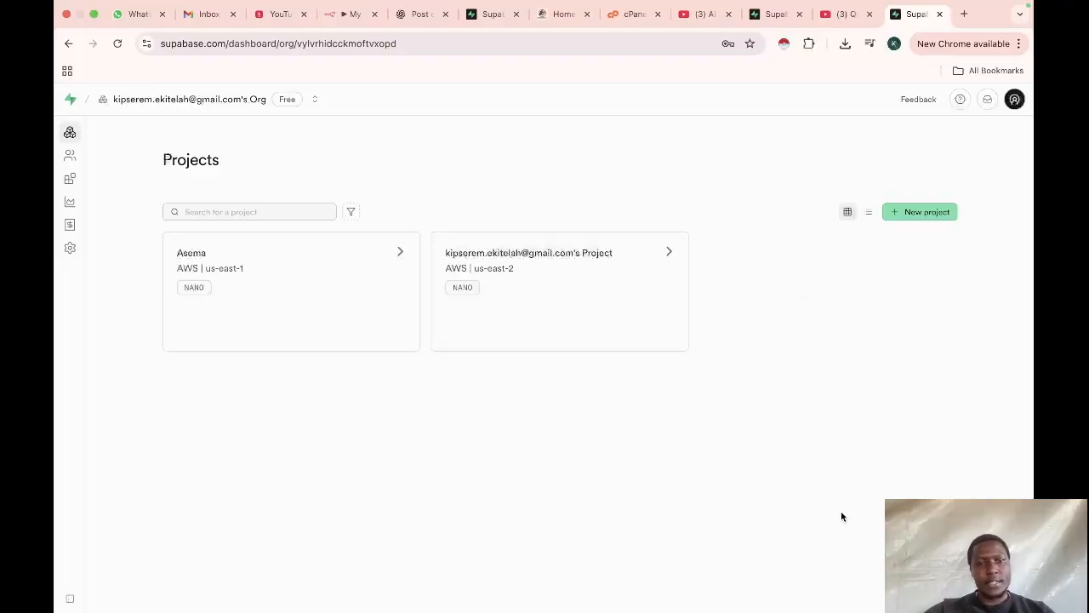
pyautogui.click(914, 218)
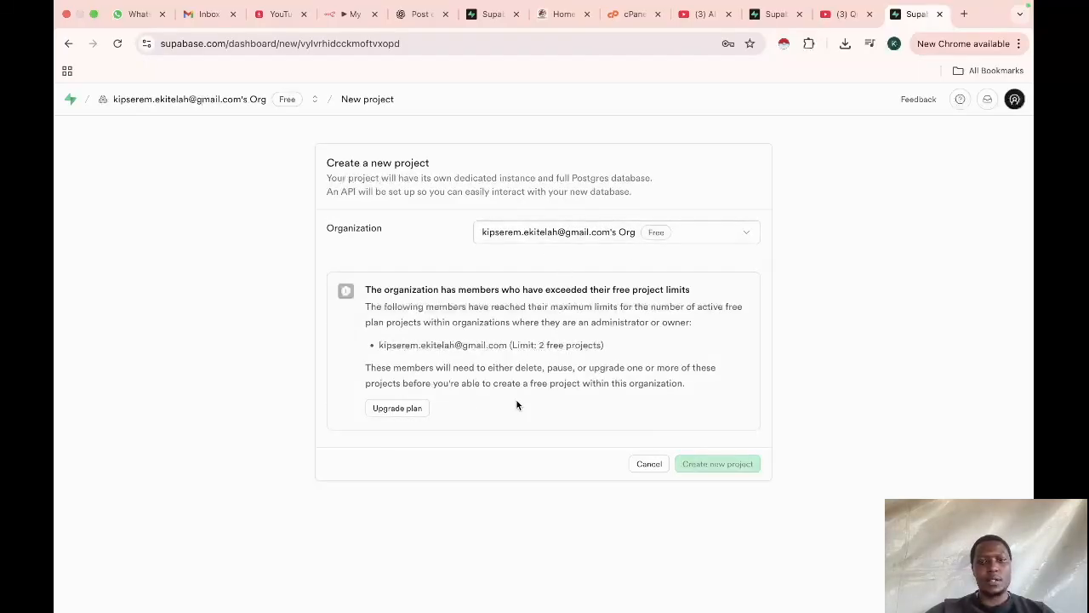
pyautogui.click(651, 465)
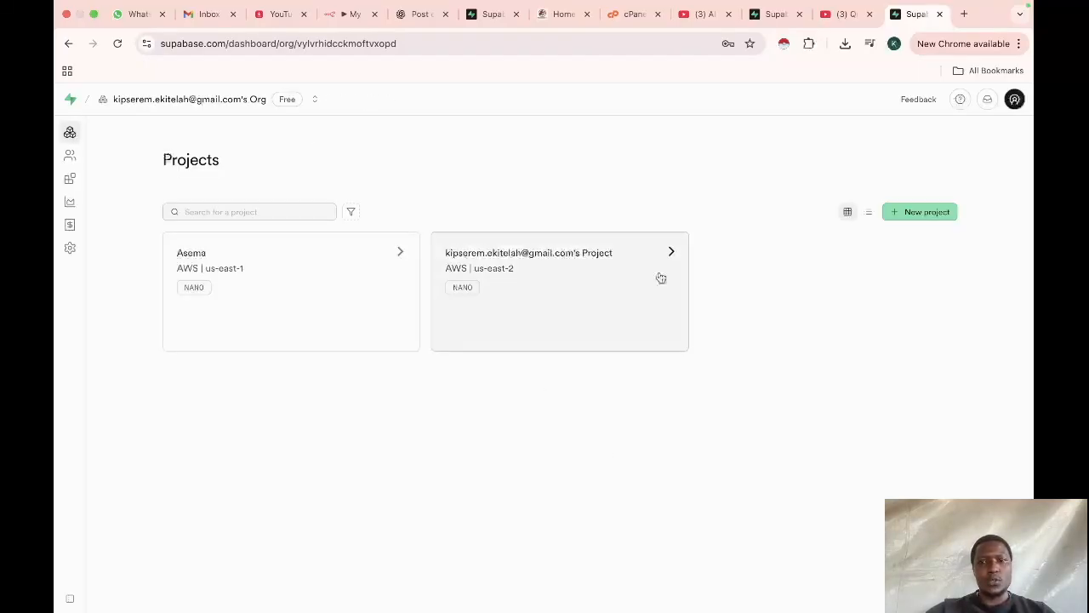
pyautogui.click(924, 212)
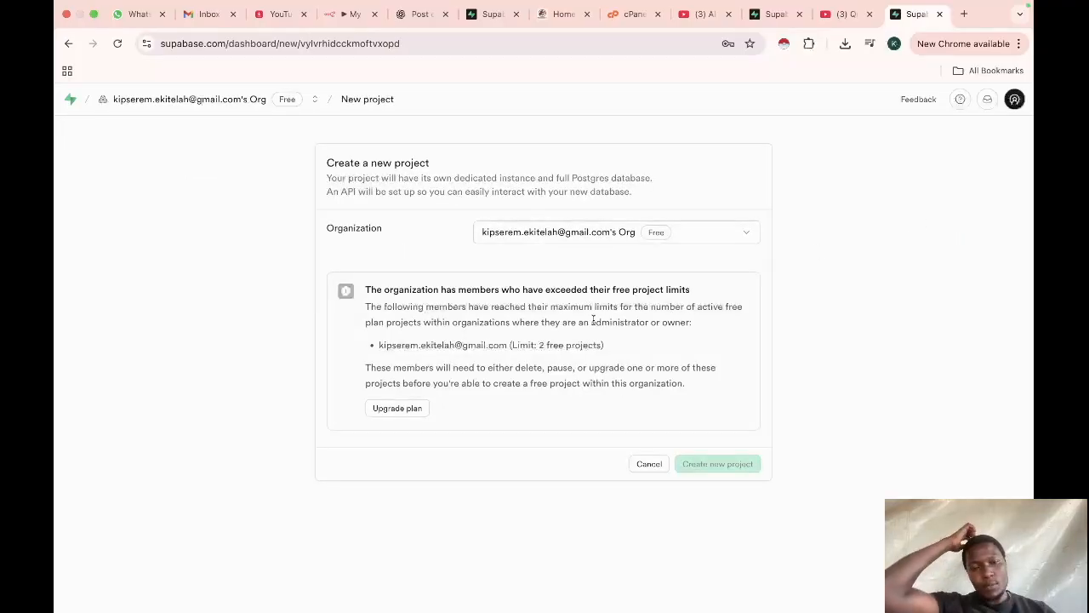
pyautogui.click(650, 463)
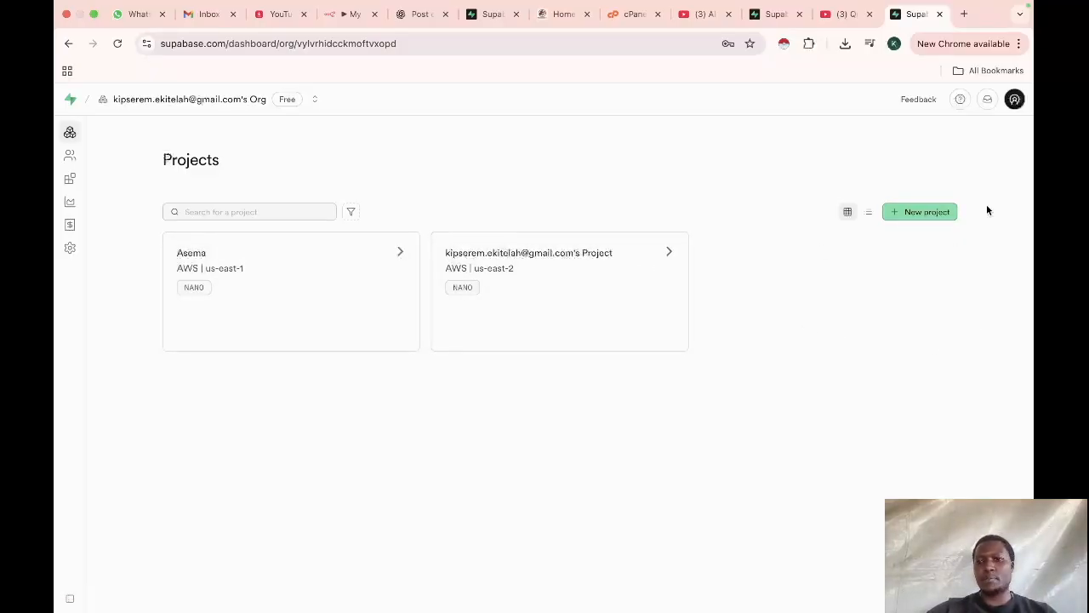
# Step: Open the Asema project in the Supabase dashboard
pyautogui.click(213, 262)
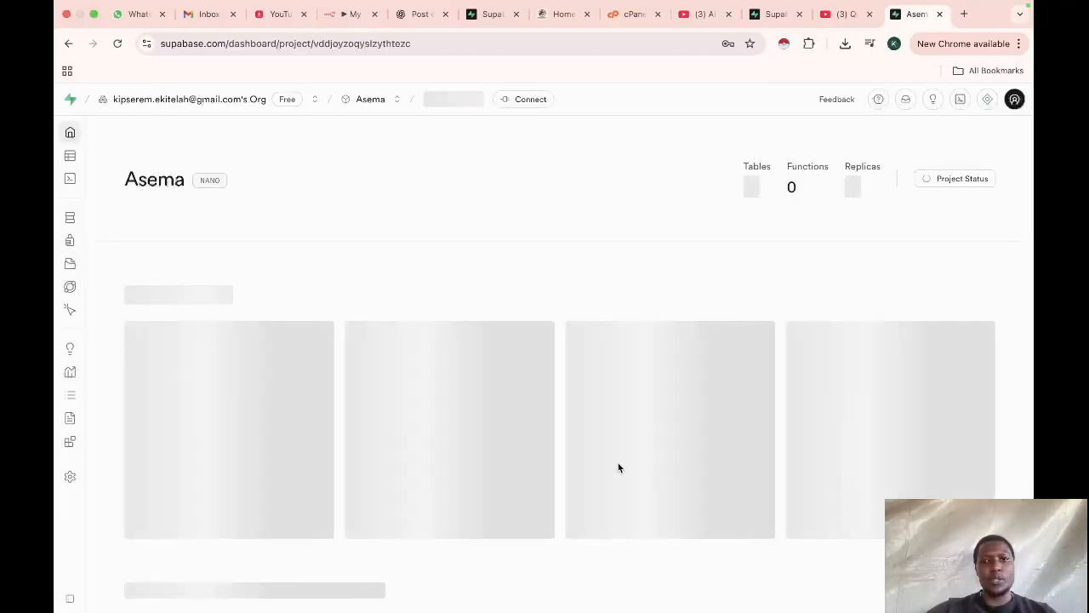
pyautogui.scroll(-1, 601, 421)
pyautogui.scroll(1, 601, 422)
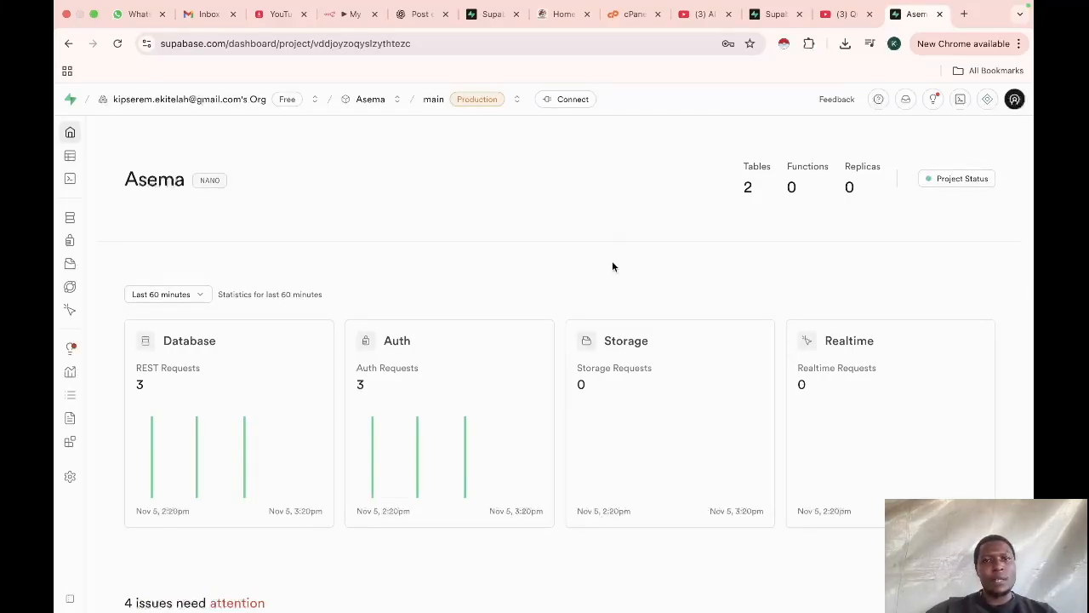
# Step: Review the Host, Database, User and Password fields of the Postgres credential in n8n
pyautogui.click(345, 15)
pyautogui.scroll(-2, 511, 372)
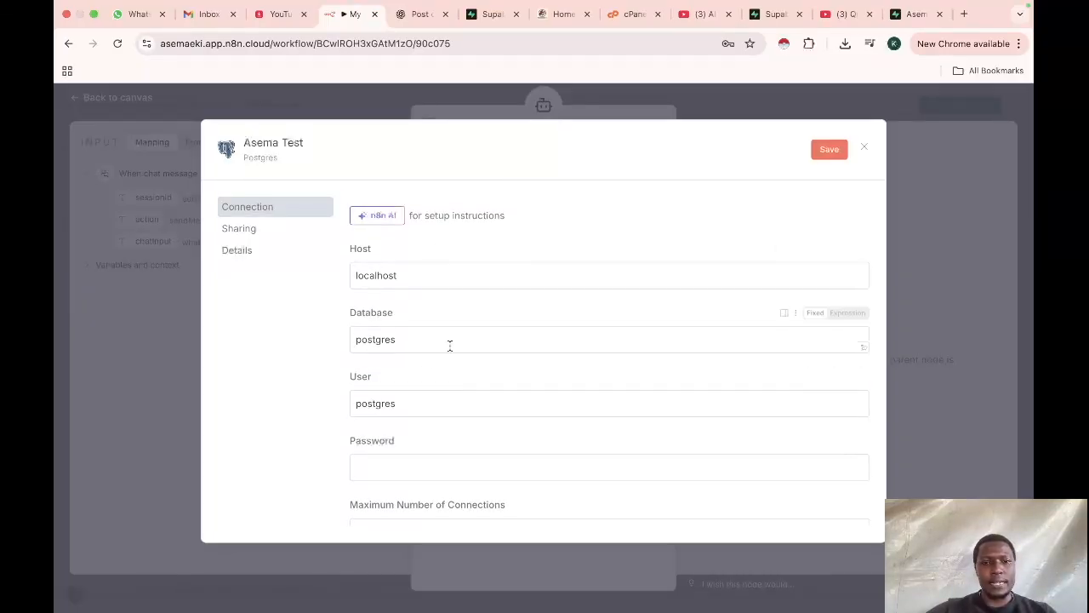
pyautogui.scroll(-1, 486, 397)
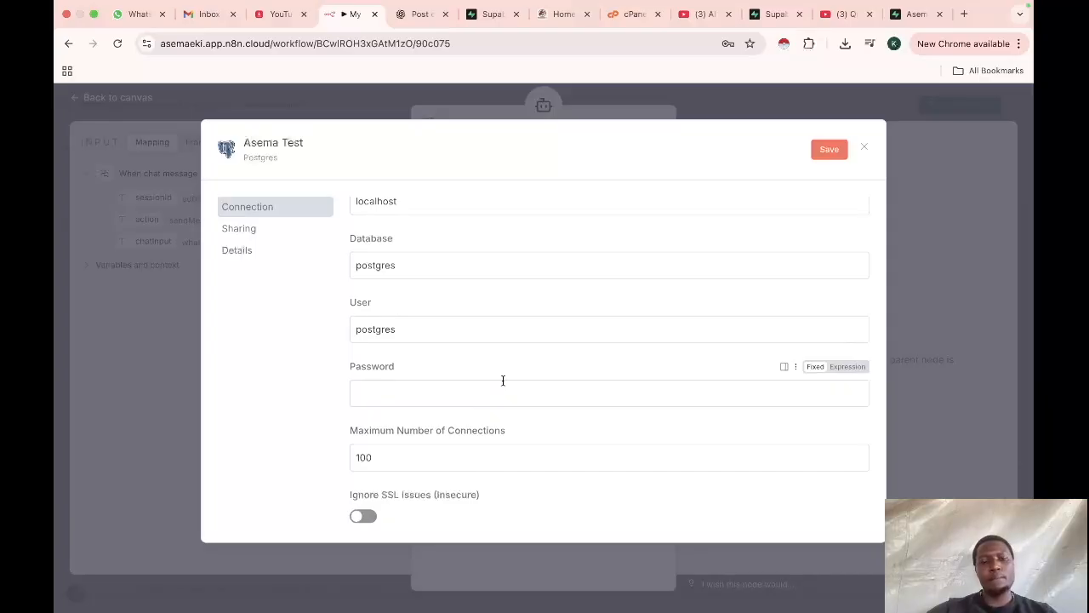
pyautogui.scroll(-1, 502, 380)
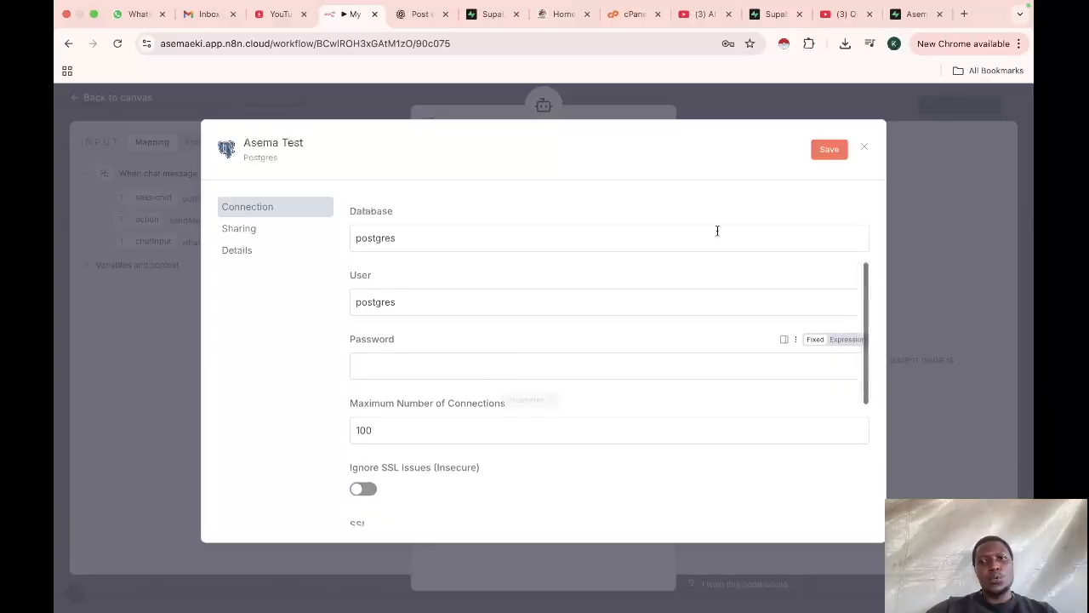
# Step: Open the Asema project's connection settings and show the PSQL Session pooler connection parameters
pyautogui.click(914, 15)
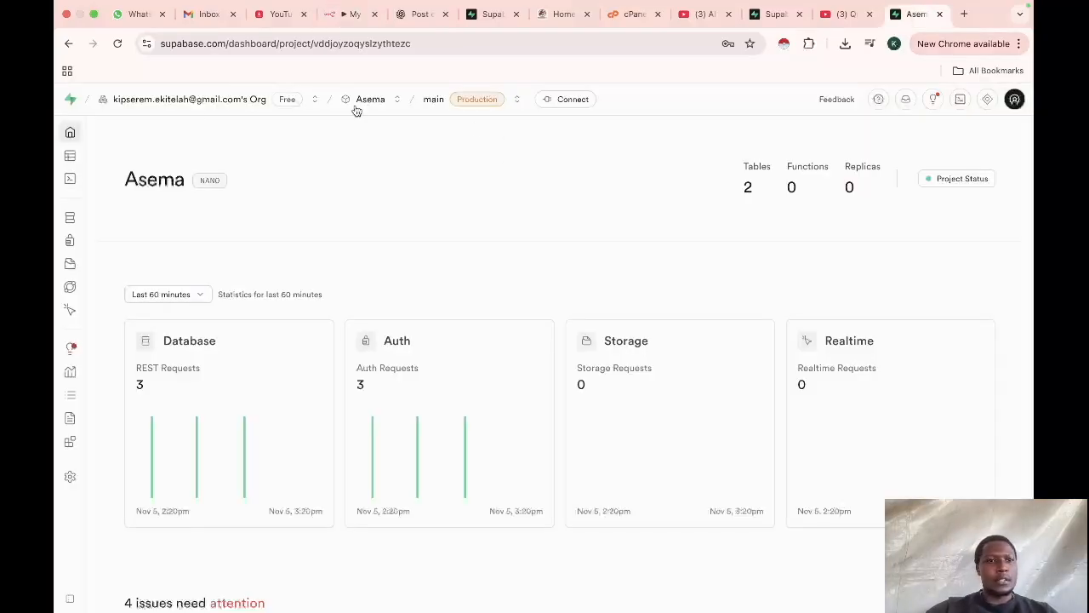
pyautogui.click(574, 100)
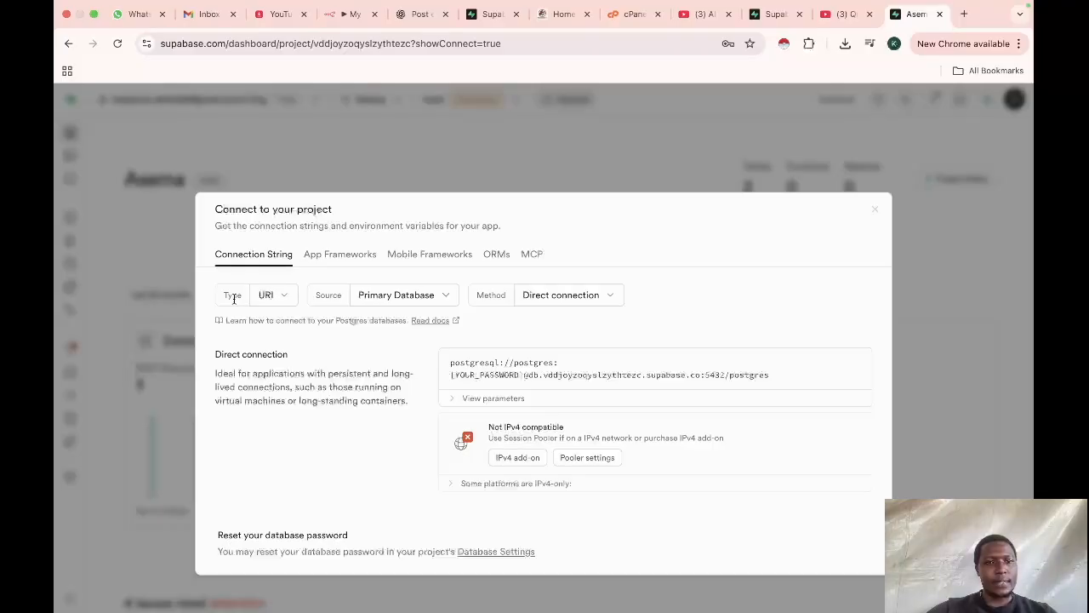
pyautogui.click(285, 302)
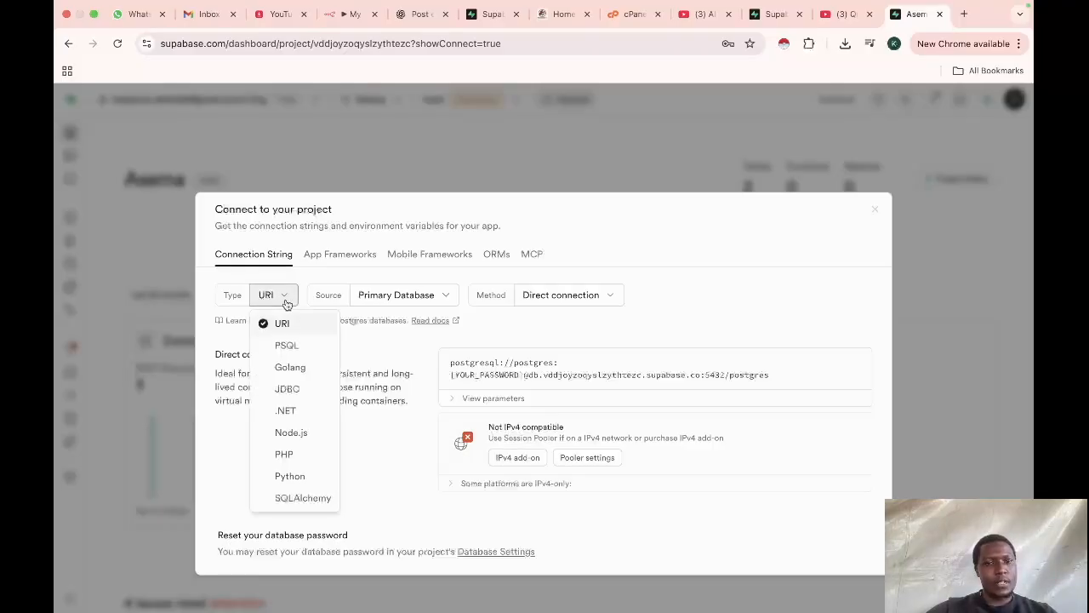
pyautogui.click(292, 347)
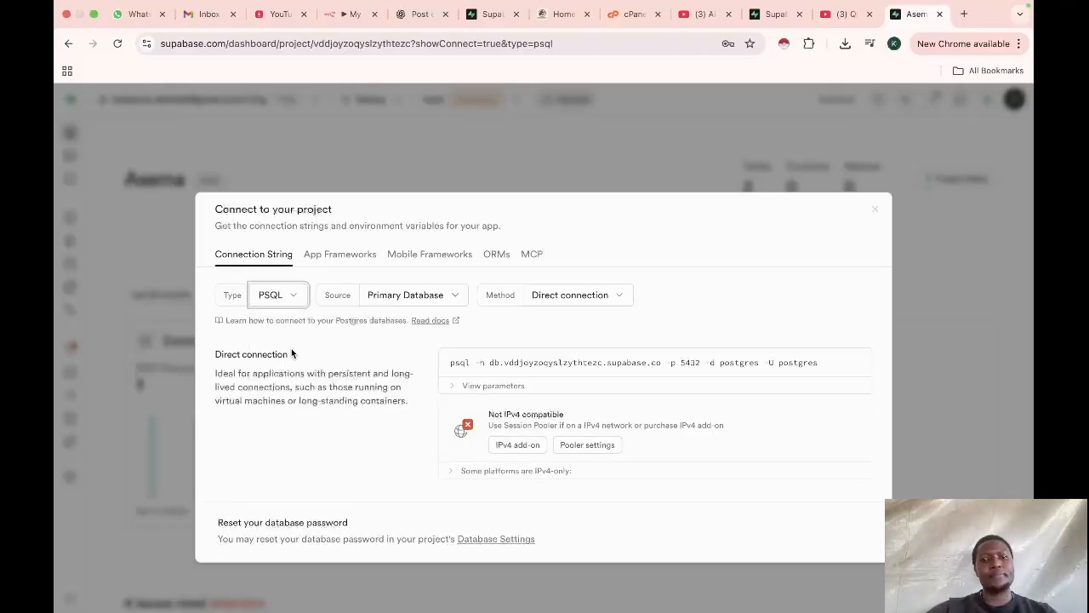
pyautogui.click(598, 303)
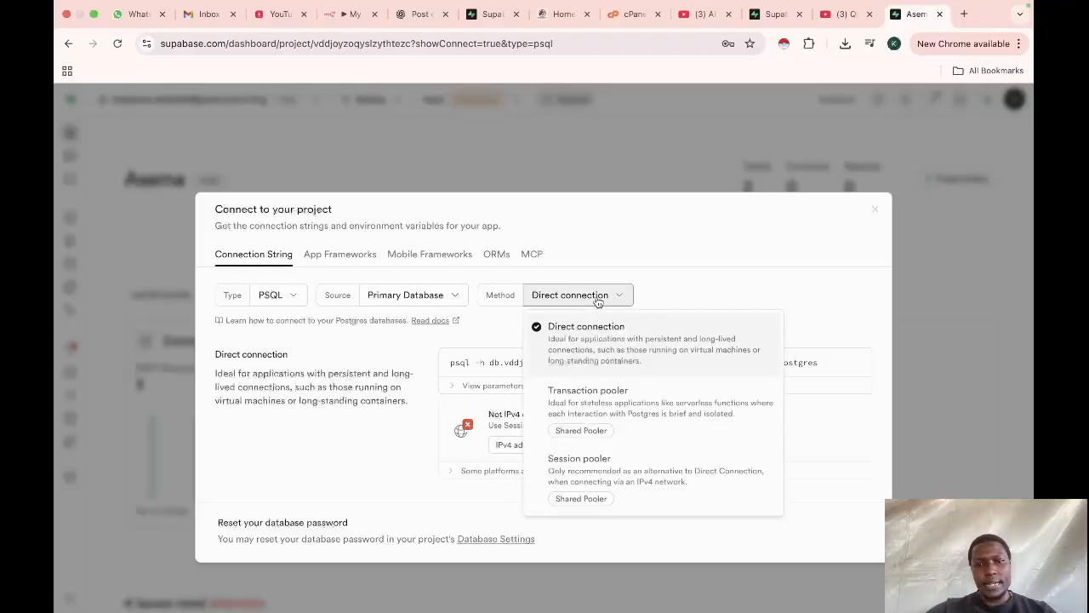
pyautogui.click(588, 476)
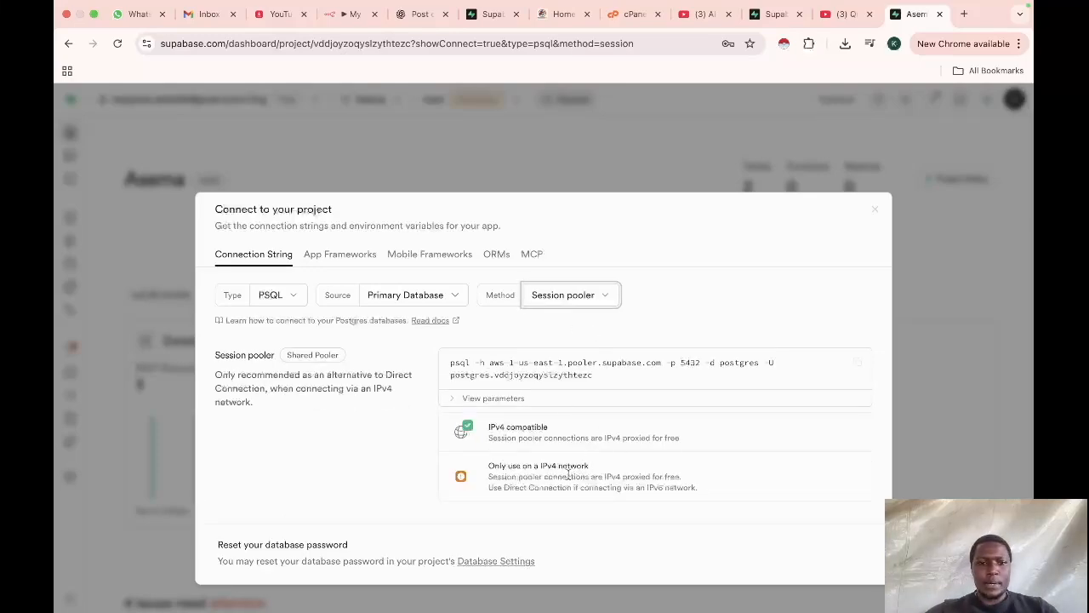
pyautogui.click(487, 402)
pyautogui.scroll(-1, 572, 476)
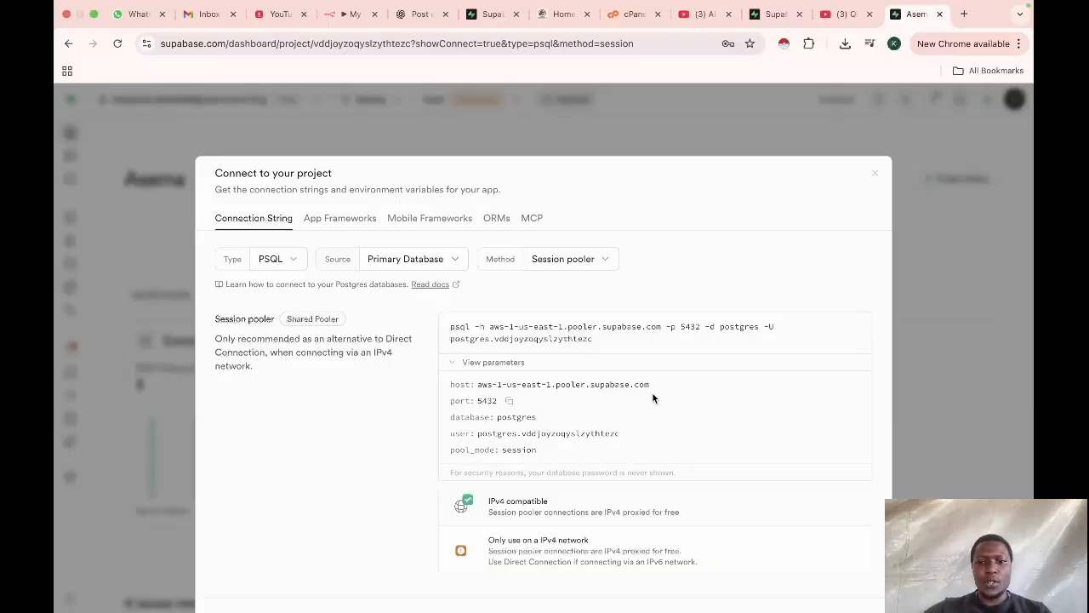
# Step: Set the credential's Host to aws-1-us-east-1.pooler.supabase.com
pyautogui.click(352, 15)
pyautogui.scroll(2, 459, 279)
pyautogui.scroll(2, 459, 279)
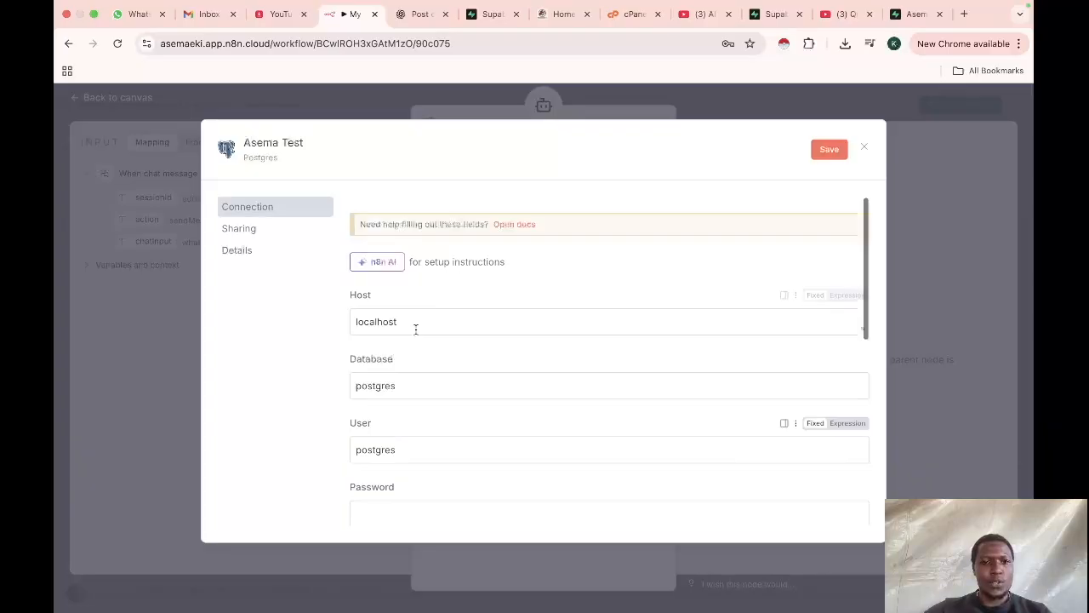
pyautogui.moveTo(435, 321); pyautogui.dragTo(317, 324)
pyautogui.write('aws-1-us-east-1.pooler.supabase.com')
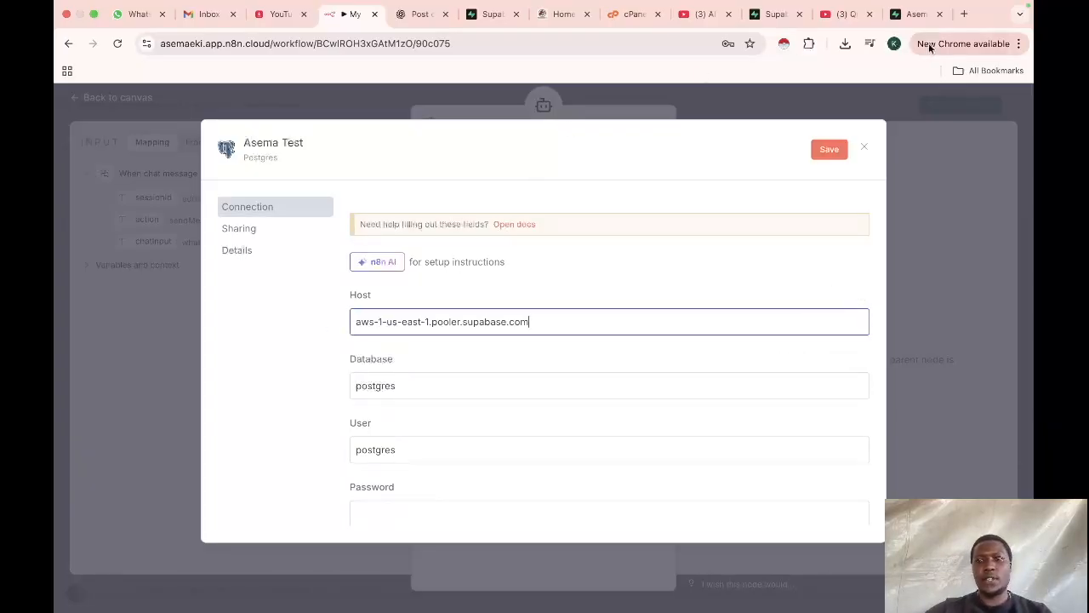
# Step: Copy the pooler user from Supabase and set the credential's User to postgres.vddjoyzoqyslzythtezc
pyautogui.click(915, 13)
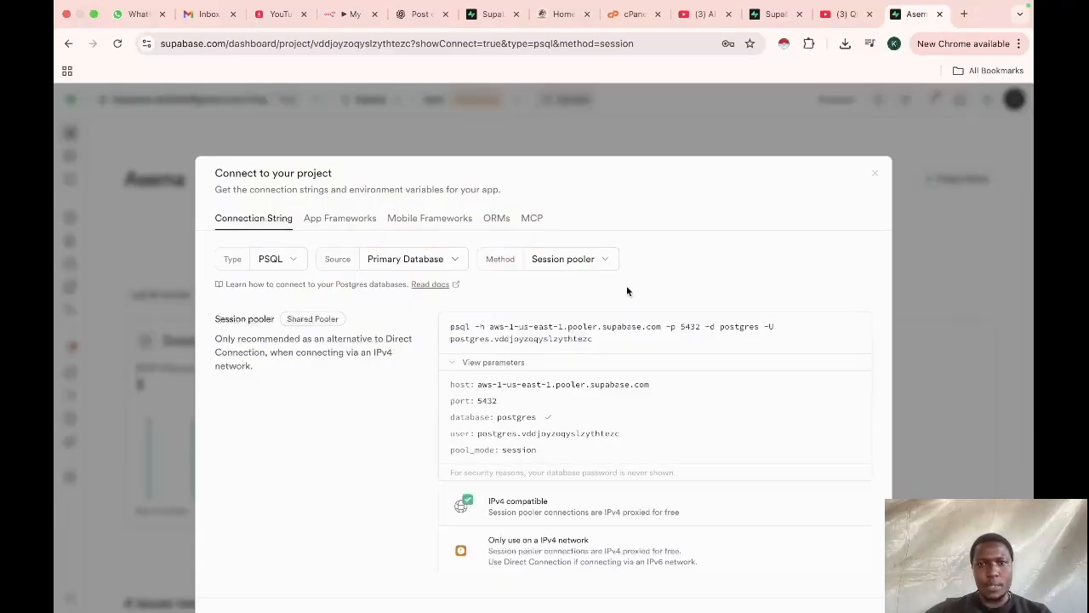
pyautogui.click(352, 15)
pyautogui.click(418, 385)
pyautogui.moveTo(418, 385); pyautogui.dragTo(303, 383)
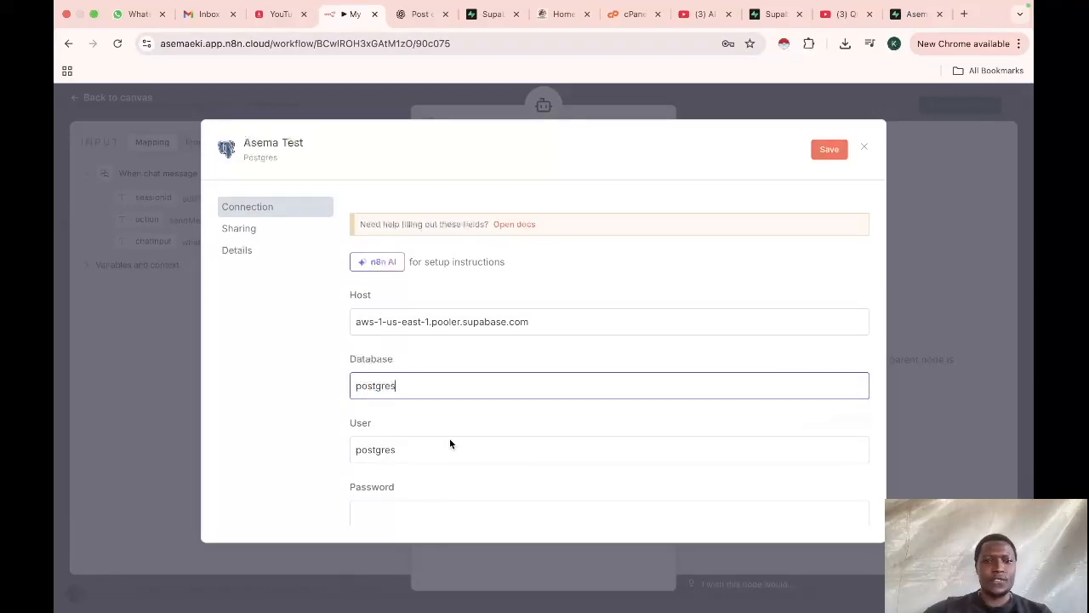
pyautogui.click(914, 14)
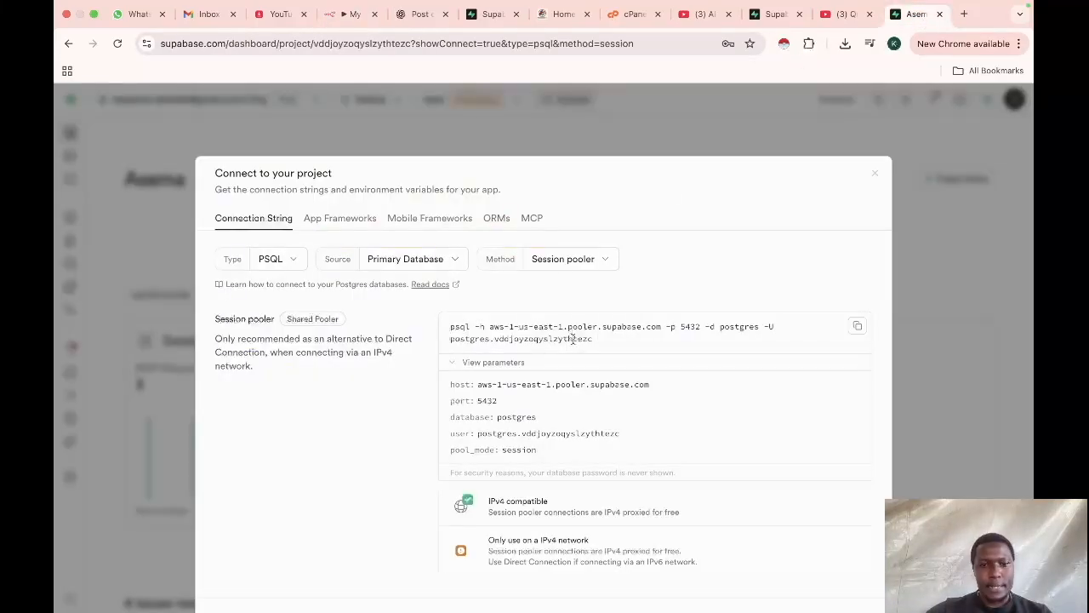
pyautogui.click(635, 435)
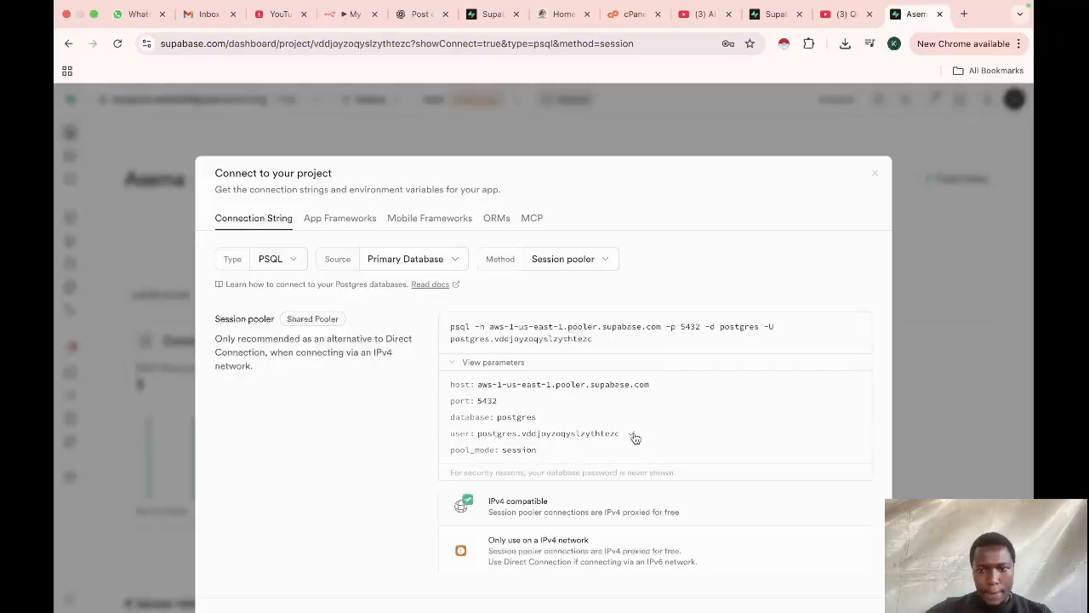
pyautogui.click(351, 14)
pyautogui.moveTo(403, 449); pyautogui.dragTo(348, 450)
pyautogui.press('super+v')
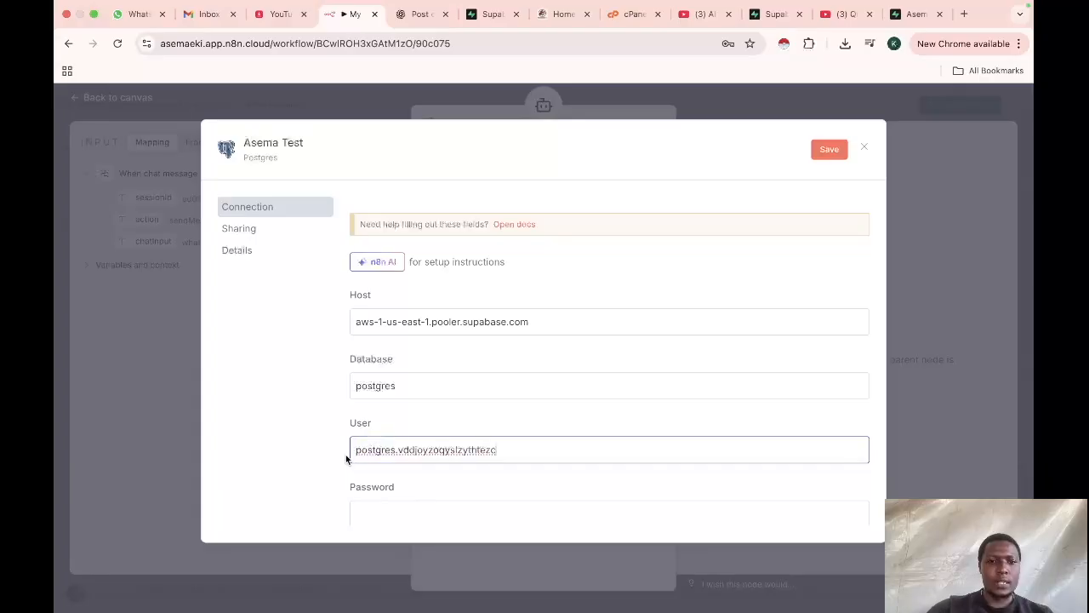
# Step: Paste the database password into the credential's Password field
pyautogui.scroll(-2, 474, 420)
pyautogui.scroll(-1, 475, 421)
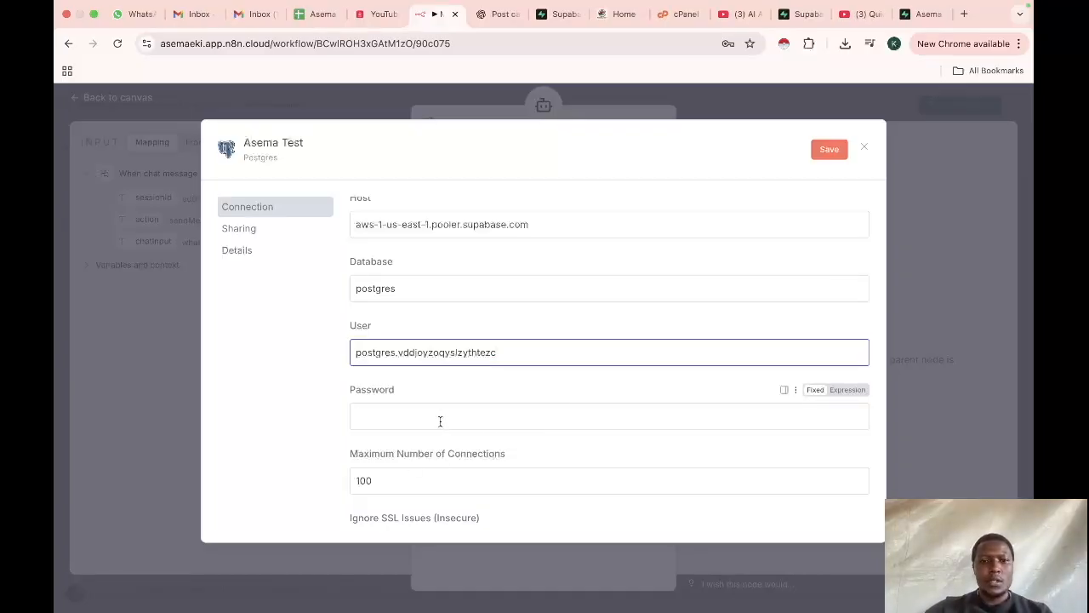
pyautogui.click(440, 420)
pyautogui.press('super+v')
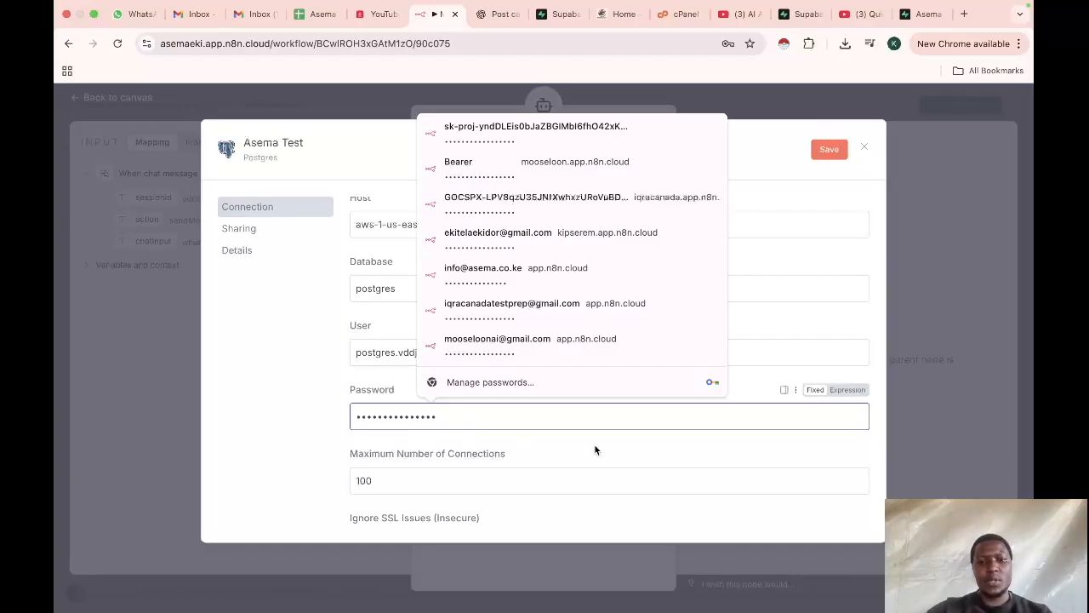
# Step: Check the credential's Port against the Supabase pooler's 5432, save the Postgres credential, and return to the canvas
pyautogui.scroll(-5, 600, 451)
pyautogui.scroll(-1, 523, 478)
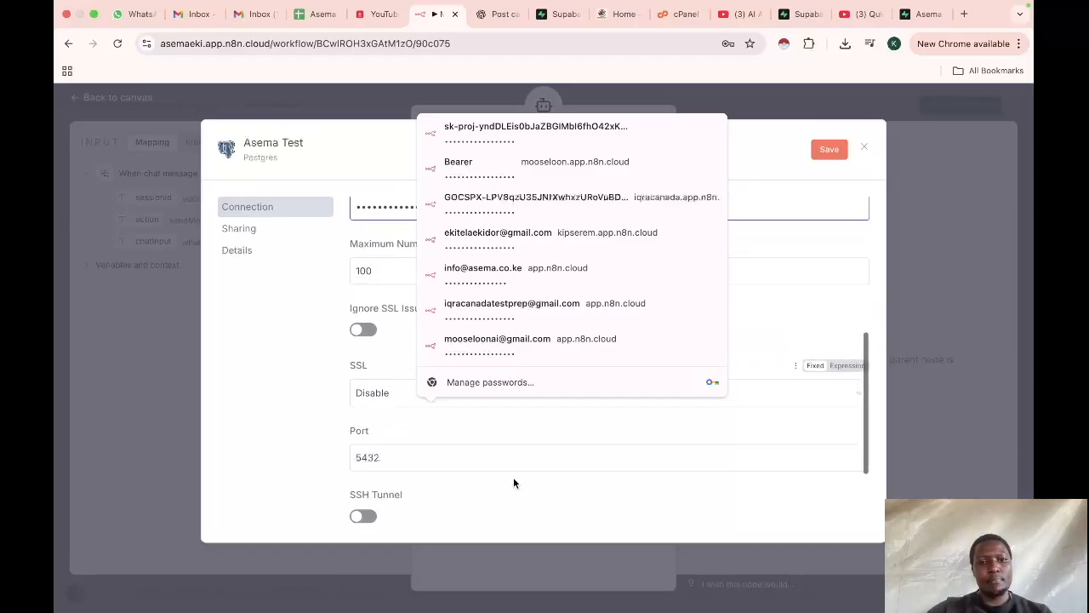
pyautogui.click(924, 15)
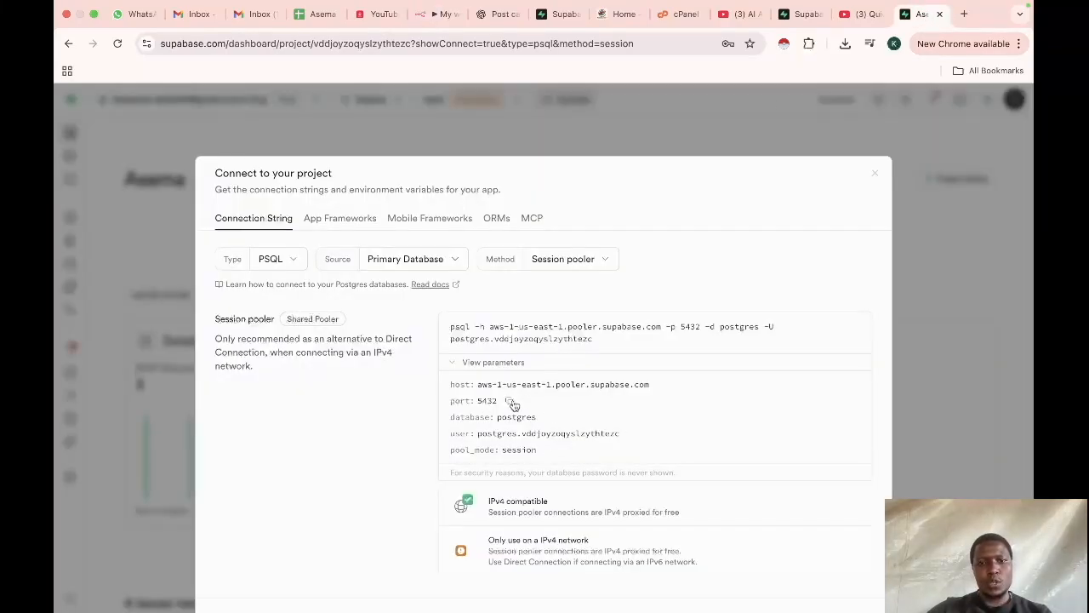
pyautogui.click(435, 14)
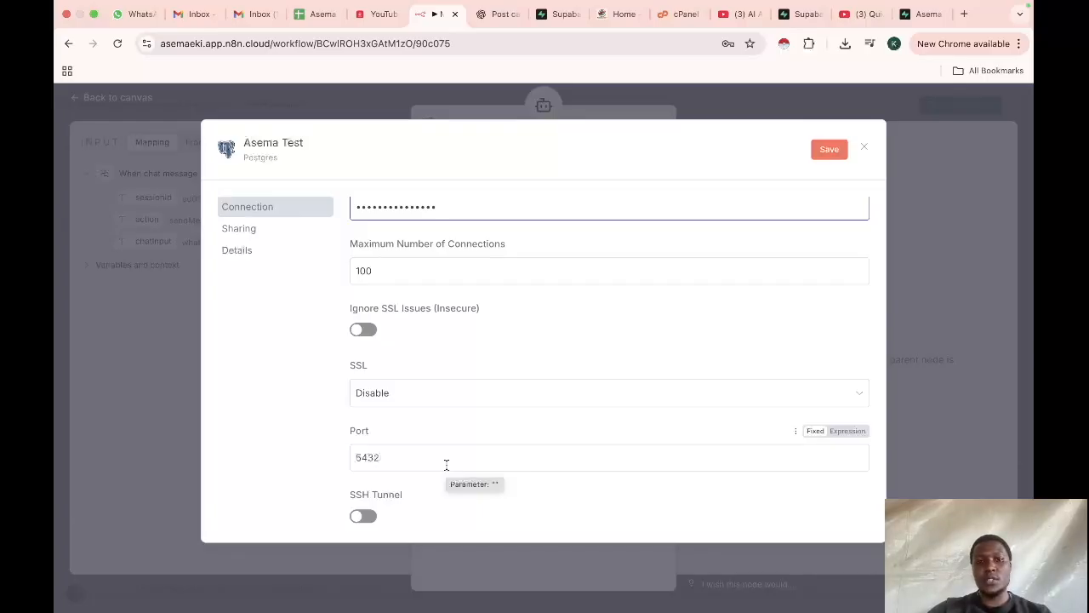
pyautogui.moveTo(448, 463); pyautogui.dragTo(273, 465)
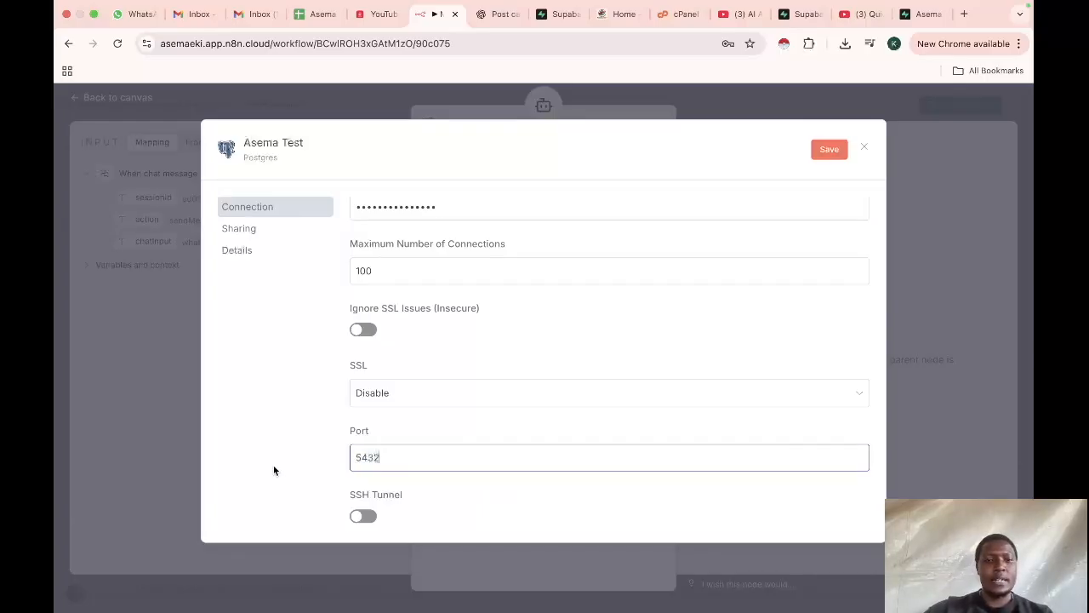
pyautogui.scroll(-3, 508, 348)
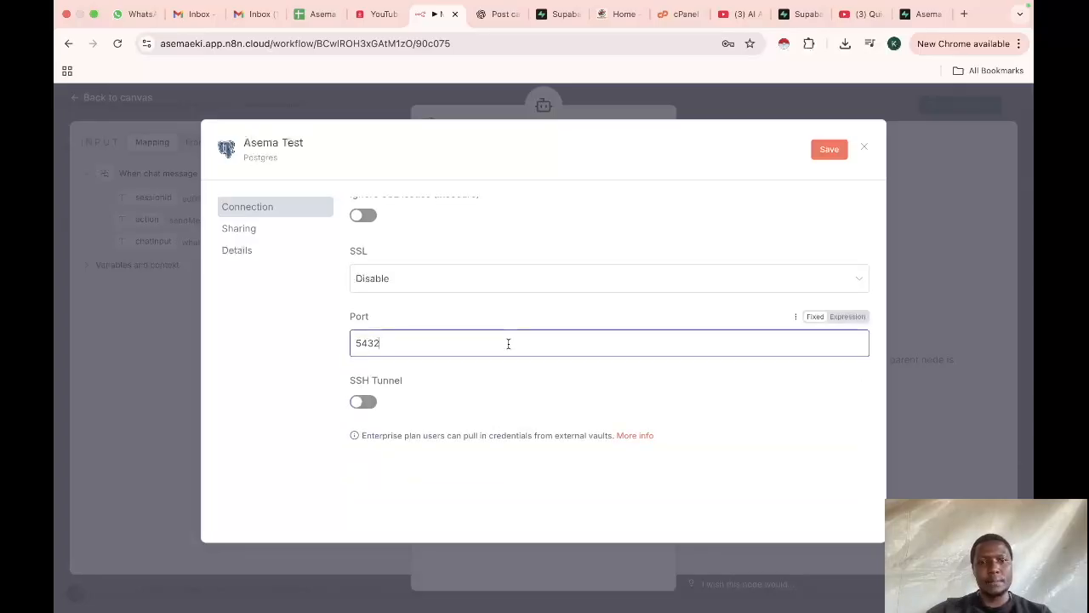
pyautogui.scroll(5, 566, 259)
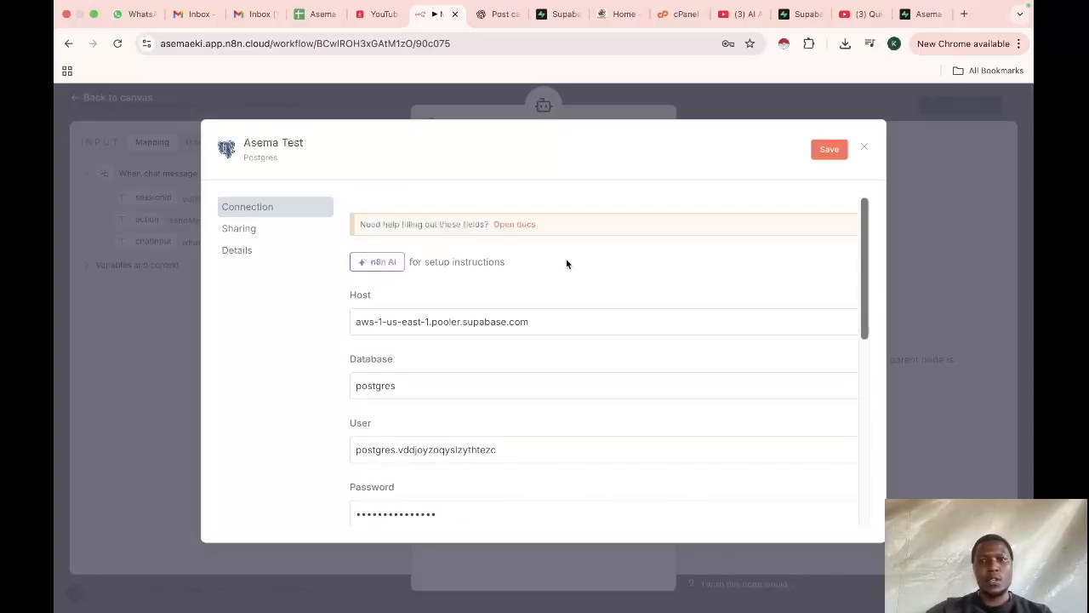
pyautogui.click(822, 149)
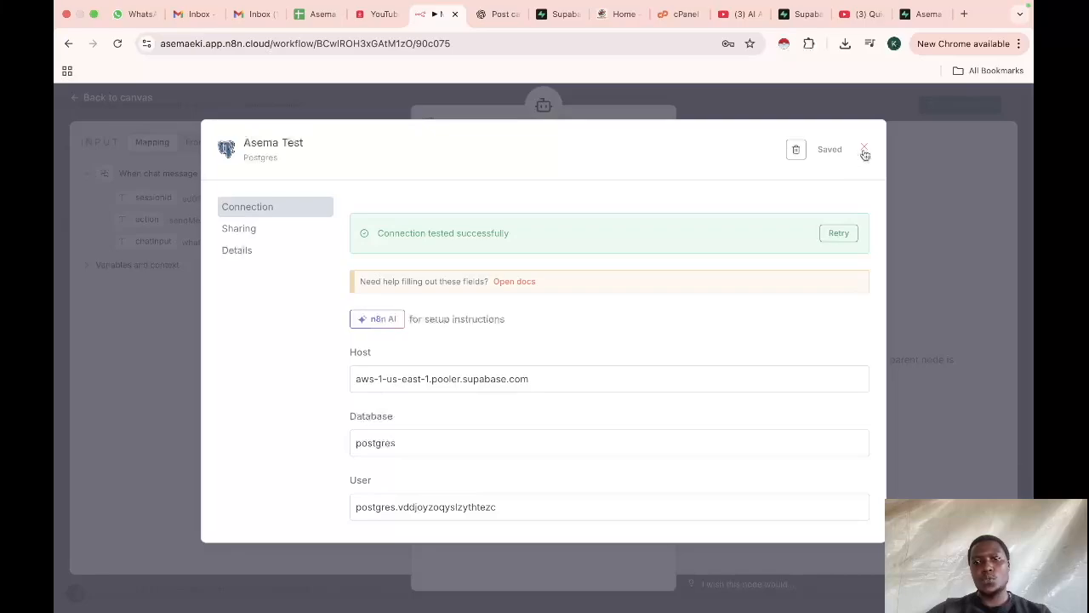
pyautogui.click(865, 151)
pyautogui.click(75, 98)
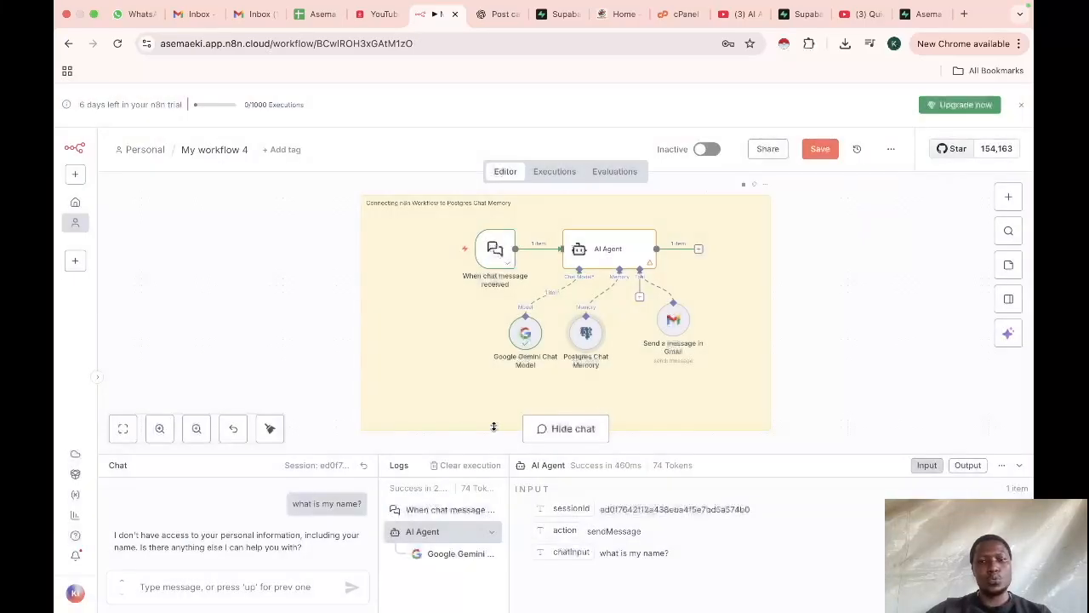
# Step: Nudge the Postgres Chat Memory node and send the agent a chat message stating your name
pyautogui.moveTo(586, 341); pyautogui.dragTo(600, 339)
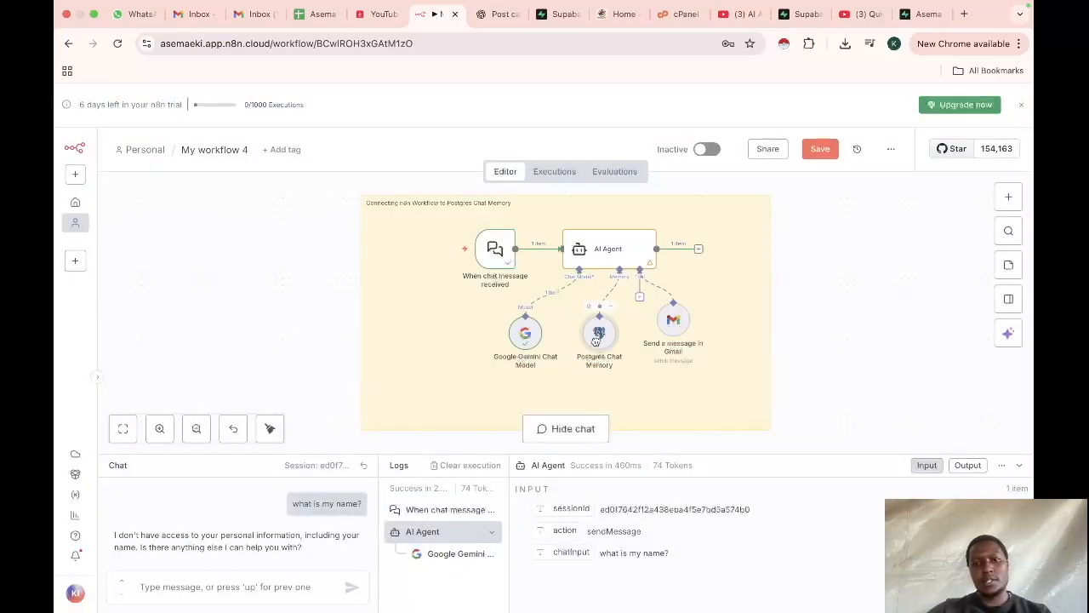
pyautogui.click(258, 587)
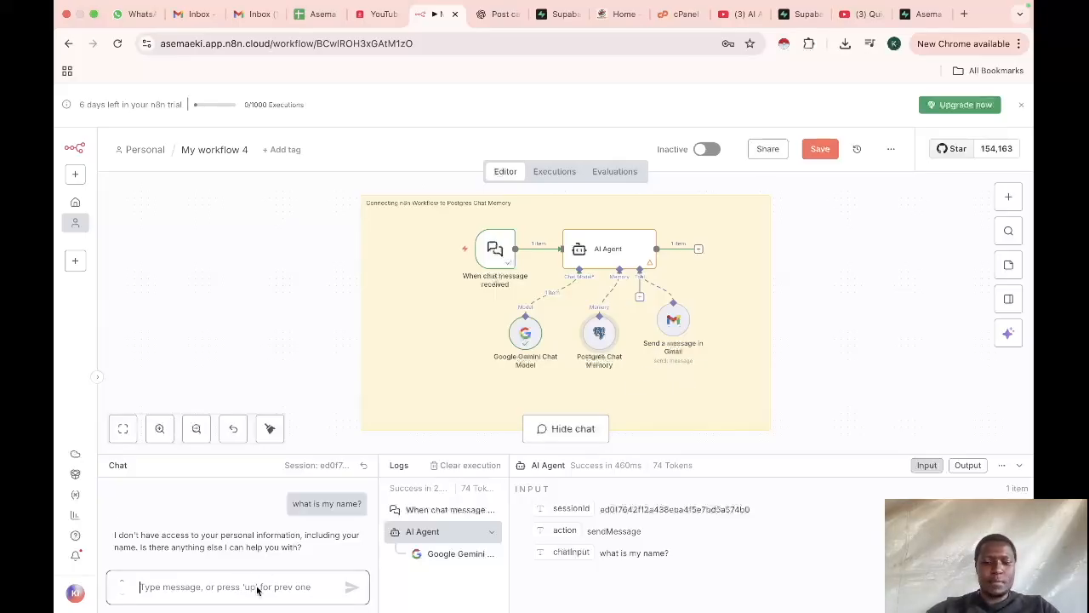
pyautogui.write('My NA')
pyautogui.press('BackSpace')
pyautogui.press('BackSpace')
pyautogui.press('BackSpace')
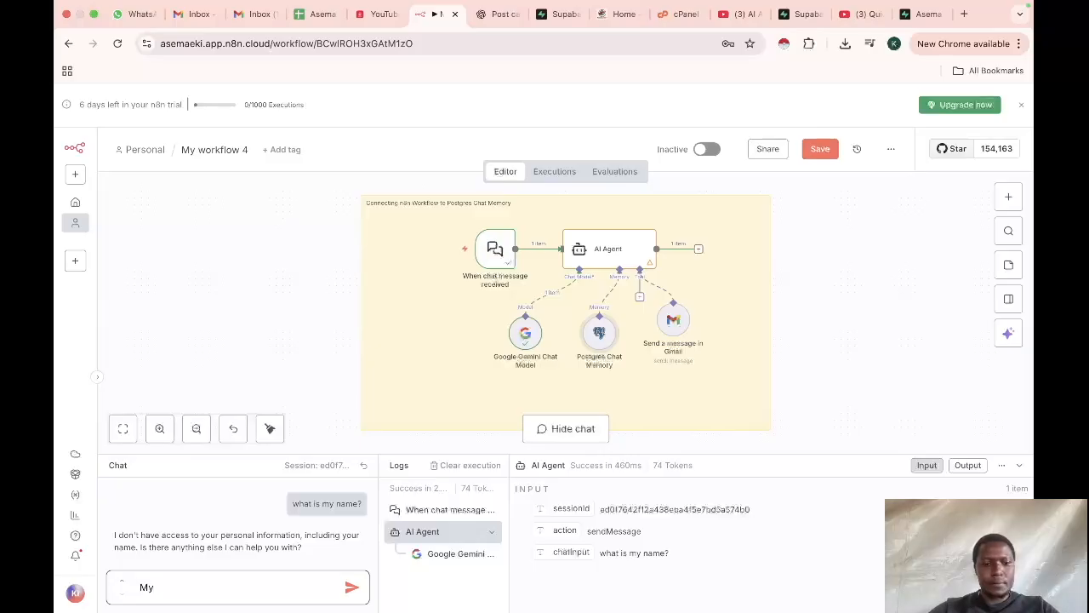
pyautogui.write('name is ')
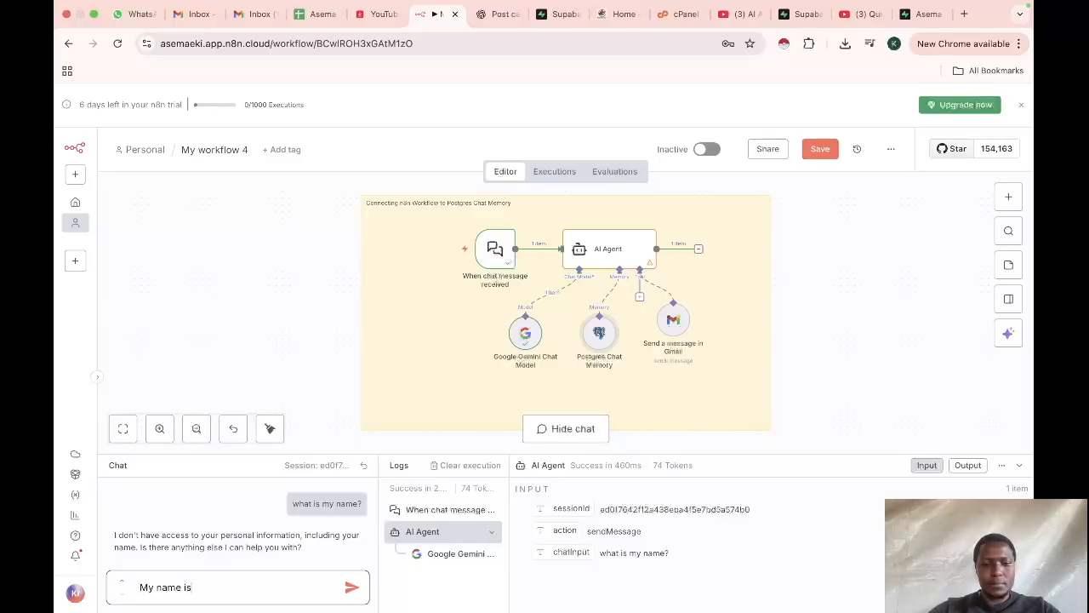
pyautogui.write('Laban')
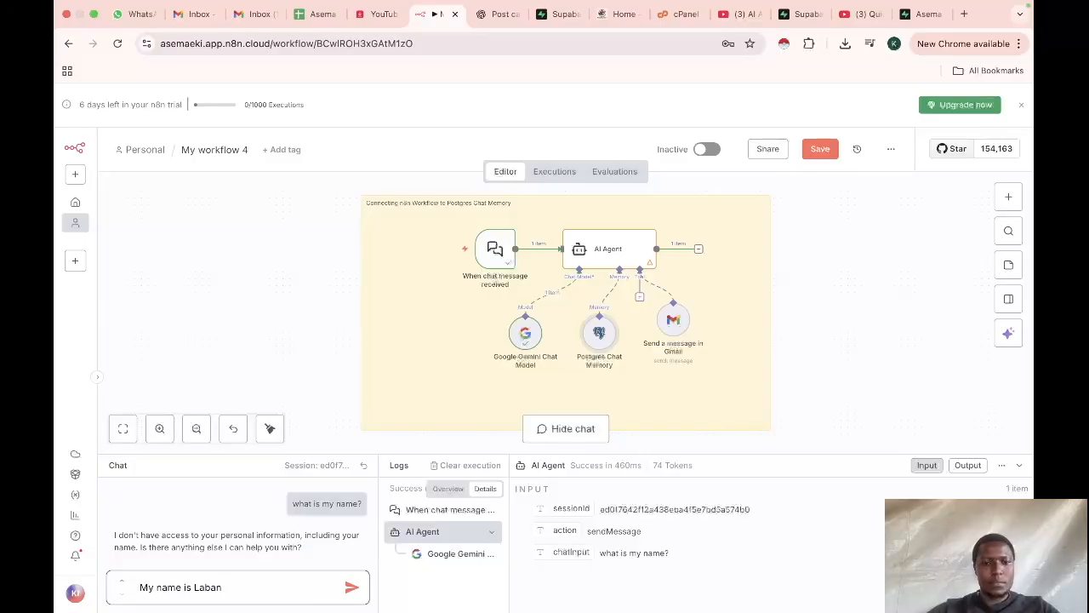
pyautogui.click(354, 589)
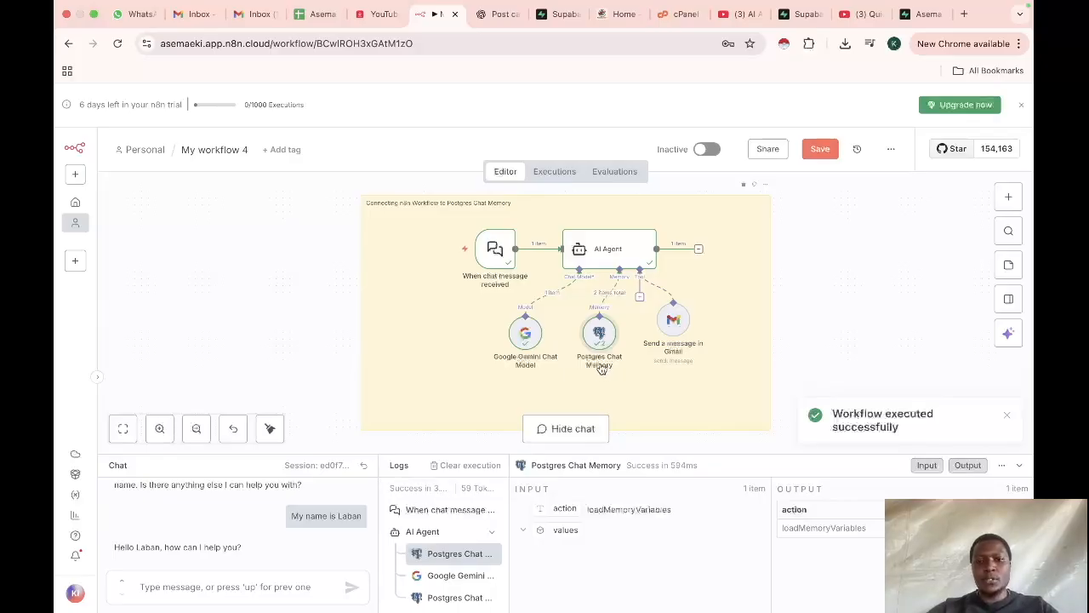
# Step: Ask the agent "what is my name" in the chat to test the Postgres memory
pyautogui.click(183, 595)
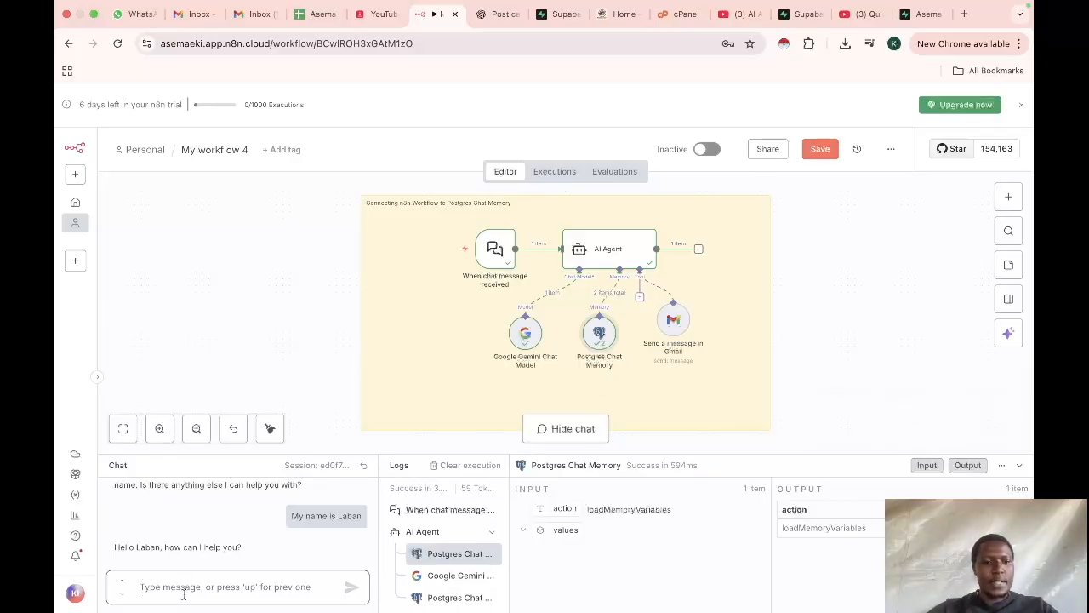
pyautogui.write('what is my ')
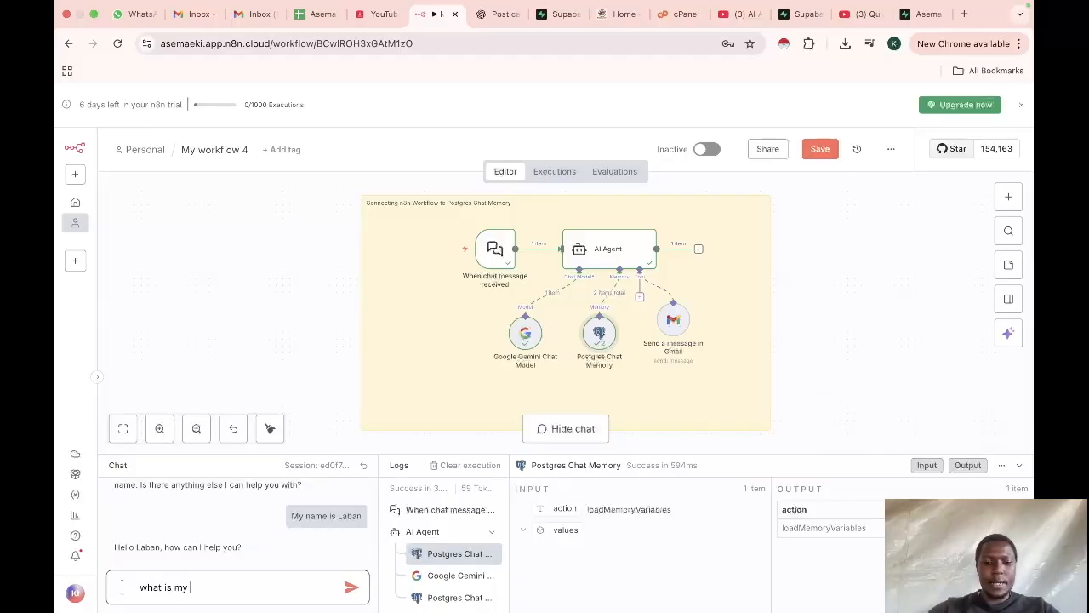
pyautogui.write('name')
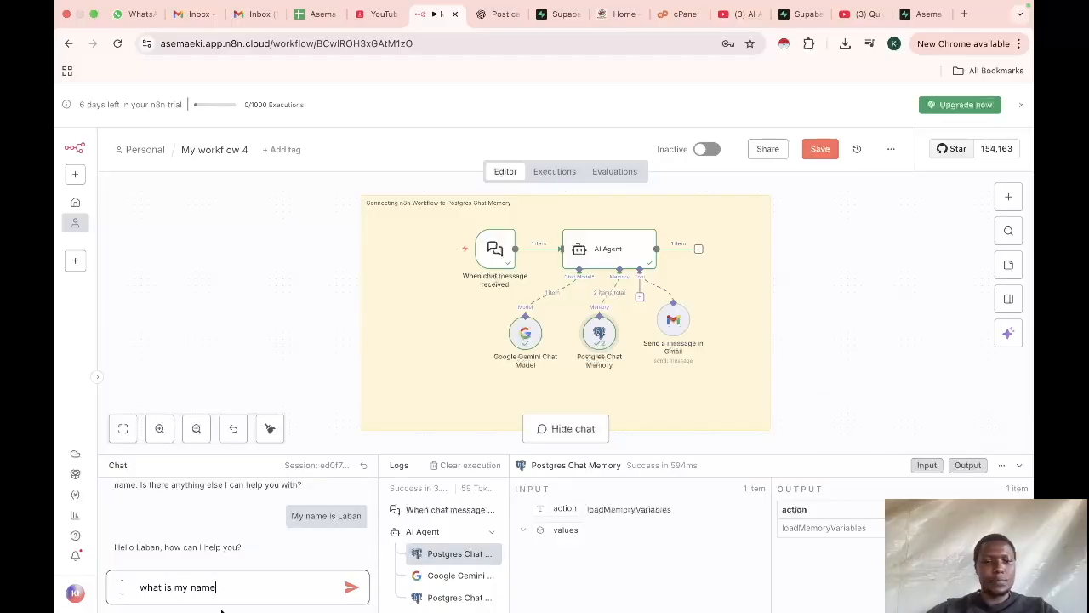
pyautogui.click(351, 587)
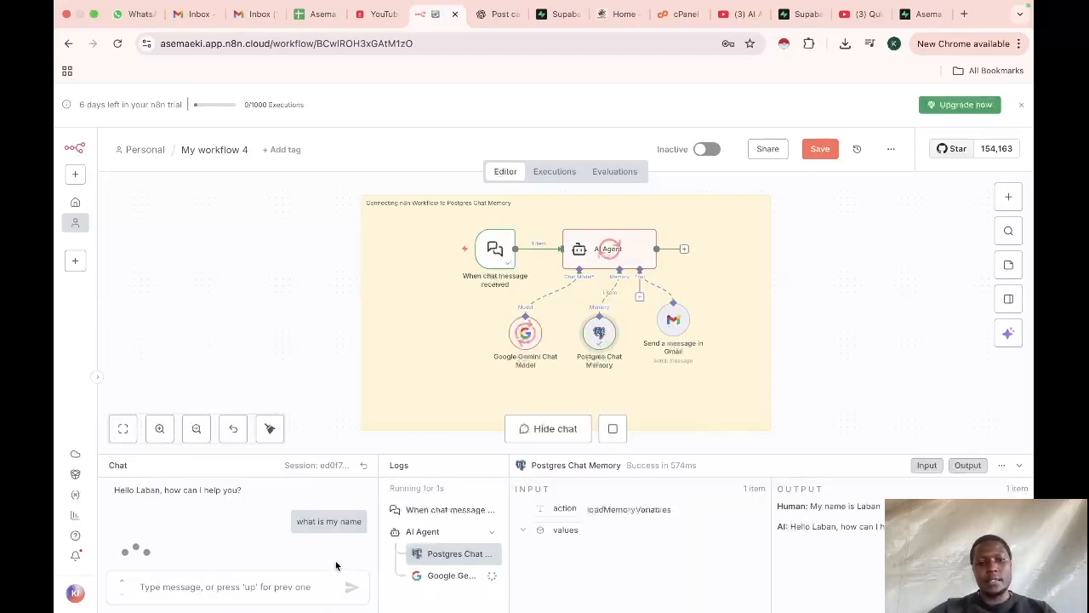